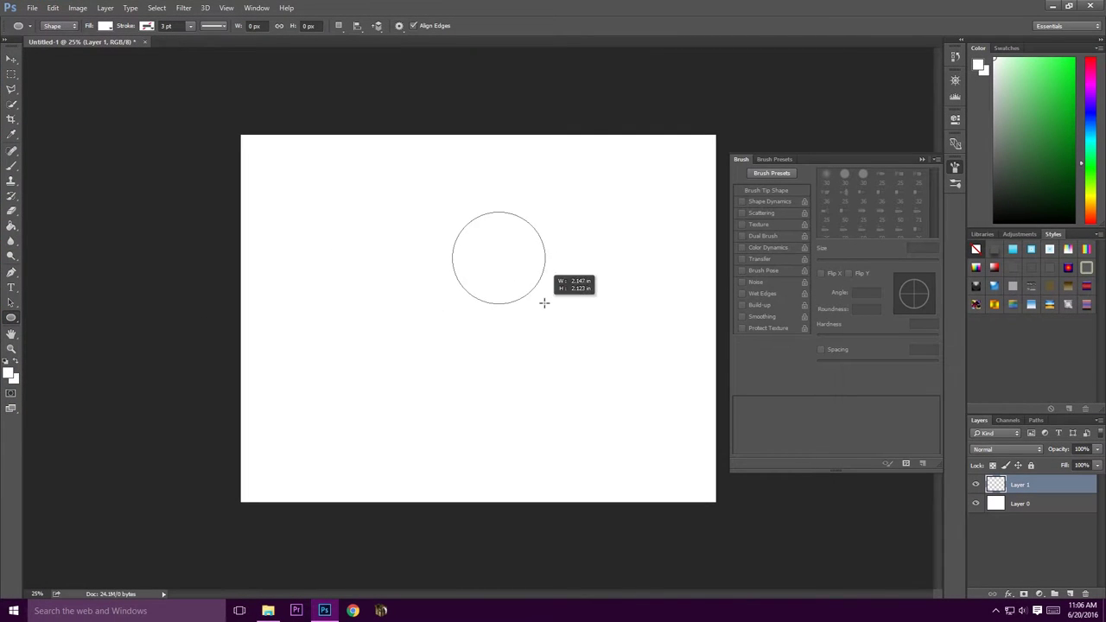
Fill the Layer 0 background solid black with the Paint Bucket, then reselect Layer 1.
{"action": "left_click_drag", "start_coordinate": [452, 212], "coordinate": [573, 309]}
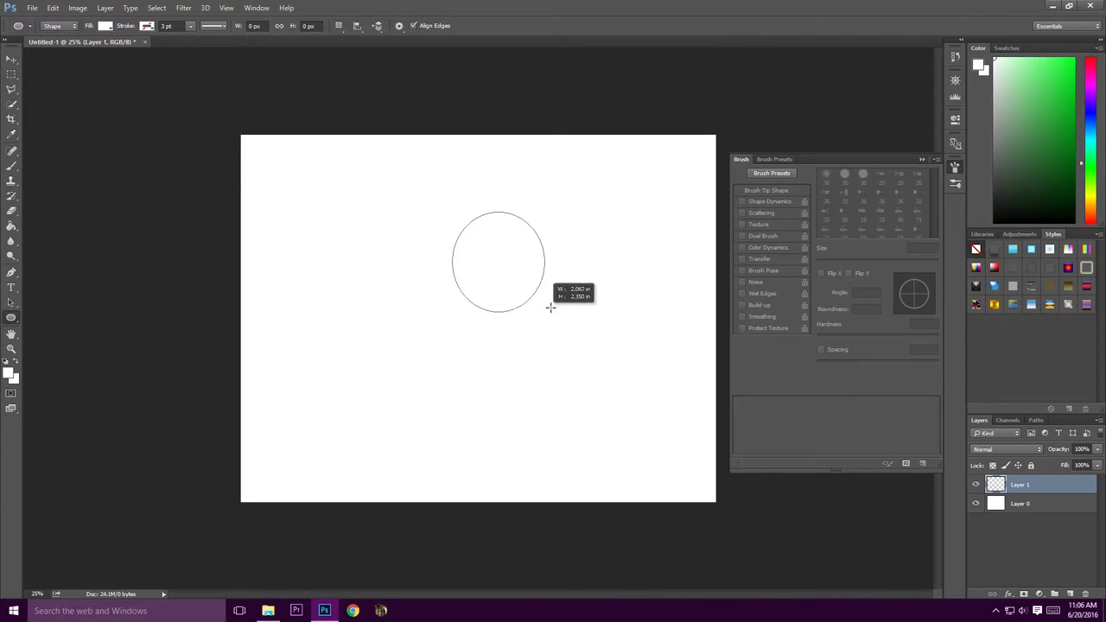
{"action": "left_click", "coordinate": [1020, 503]}
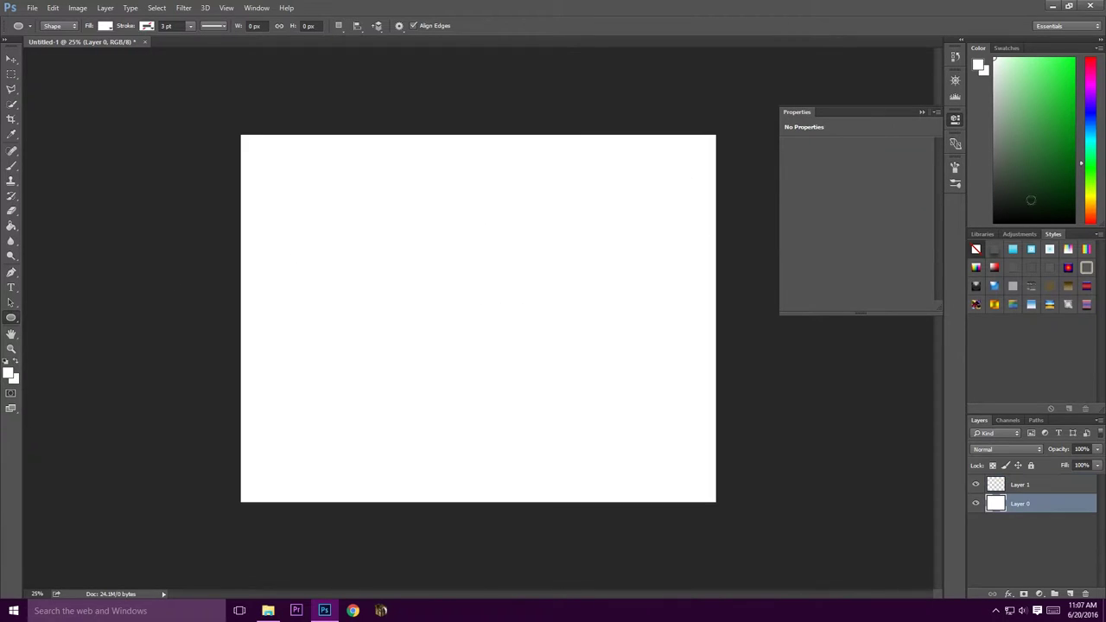
{"action": "key", "text": "d"}
{"action": "key", "text": "g"}
{"action": "left_click", "coordinate": [476, 320]}
{"action": "left_click", "coordinate": [1020, 484]}
{"action": "left_click", "coordinate": [1091, 199]}
{"action": "left_click", "coordinate": [1046, 123]}
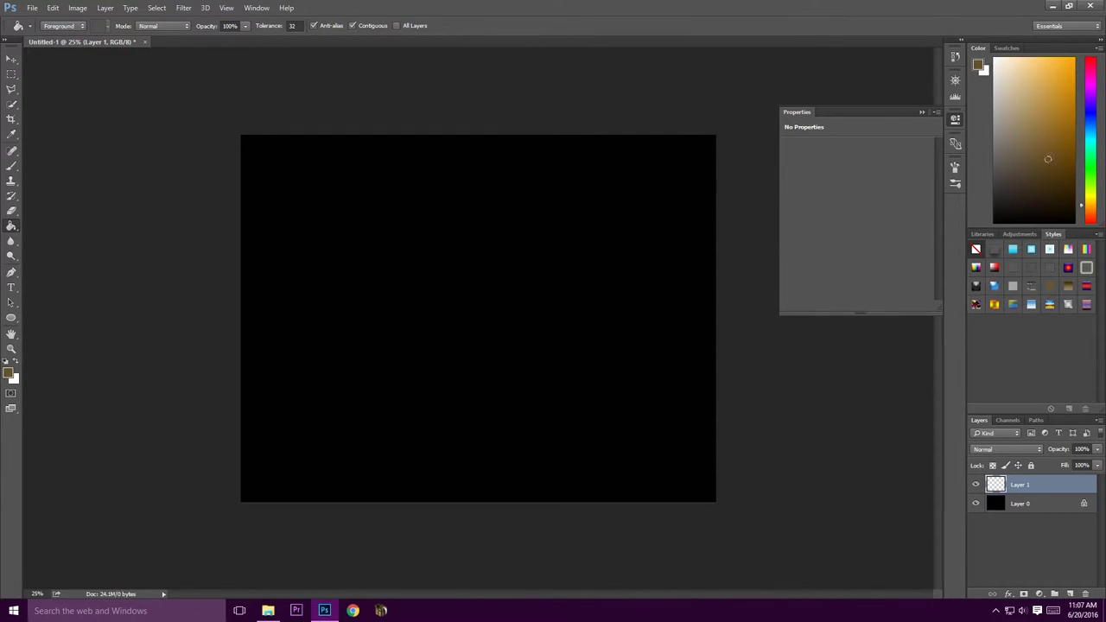
Draw a large round gold ellipse for the bear's head.
{"action": "left_click", "coordinate": [11, 317]}
{"action": "left_click", "coordinate": [51, 341]}
{"action": "left_click_drag", "start_coordinate": [455, 211], "coordinate": [543, 291]}
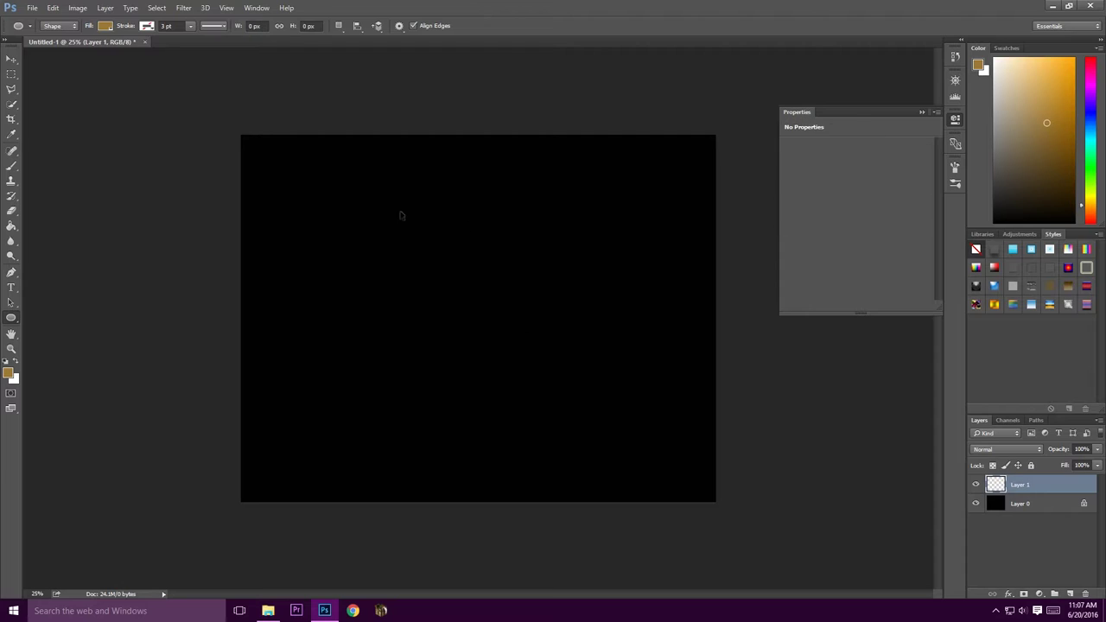
{"action": "mouse_move", "coordinate": [427, 233]}
{"action": "left_mouse_down"}
{"action": "mouse_move", "coordinate": [521, 322]}
{"action": "mouse_move", "coordinate": [411, 388]}
{"action": "left_mouse_up"}
{"action": "key", "text": "ctrl+z"}
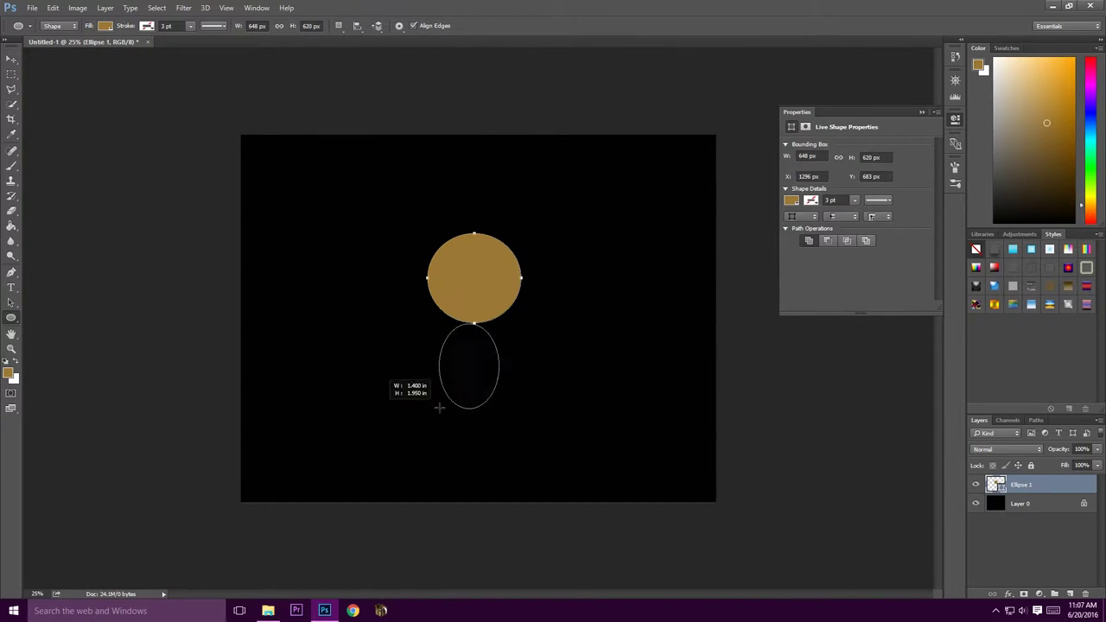
Add a gold oval body, round feet, and left and right arm ovals.
{"action": "mouse_move", "coordinate": [474, 322]}
{"action": "left_mouse_down"}
{"action": "mouse_move", "coordinate": [496, 337]}
{"action": "mouse_move", "coordinate": [538, 424]}
{"action": "mouse_move", "coordinate": [438, 443]}
{"action": "mouse_move", "coordinate": [447, 440]}
{"action": "left_mouse_up"}
{"action": "left_click_drag", "start_coordinate": [519, 396], "coordinate": [551, 429]}
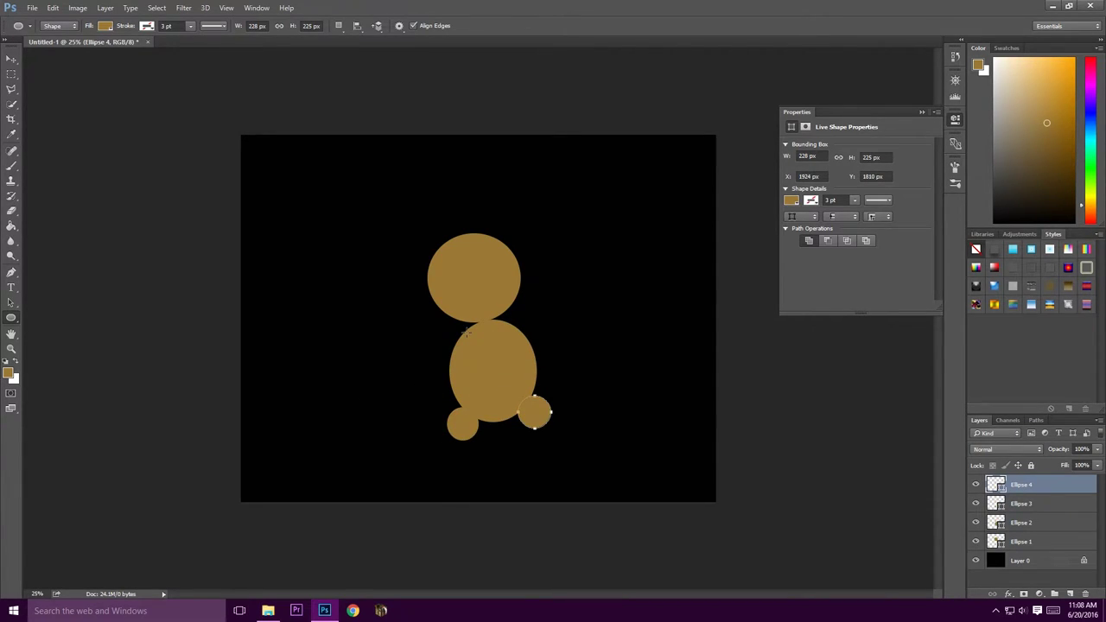
{"action": "left_click_drag", "start_coordinate": [465, 332], "coordinate": [405, 362]}
{"action": "left_click_drag", "start_coordinate": [505, 313], "coordinate": [557, 337]}
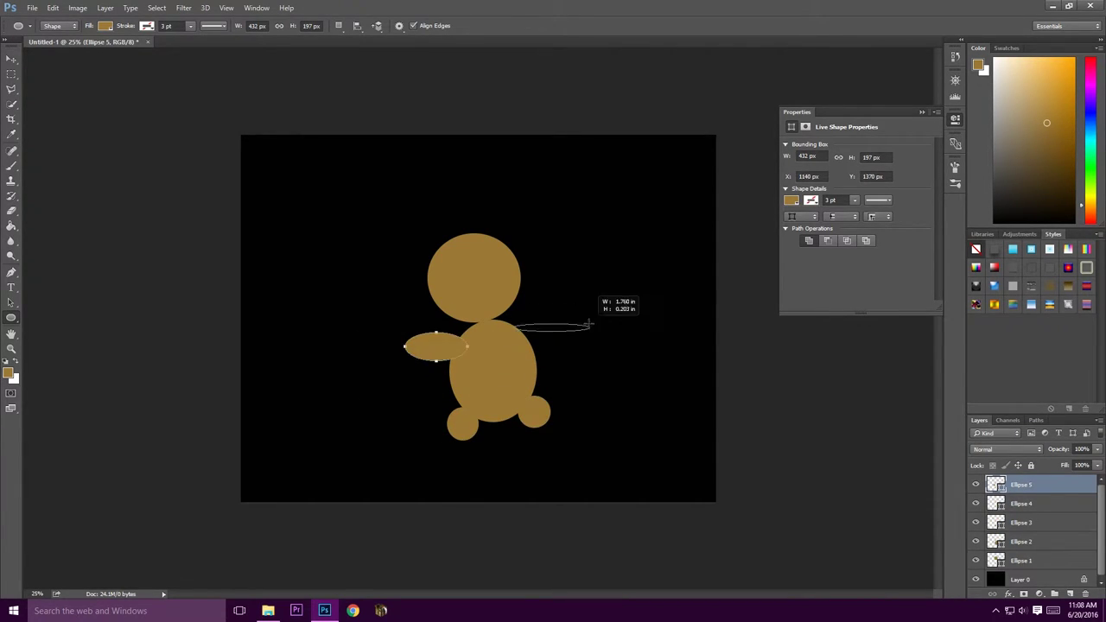
{"action": "left_click", "coordinate": [620, 416]}
{"action": "key", "text": "Escape"}
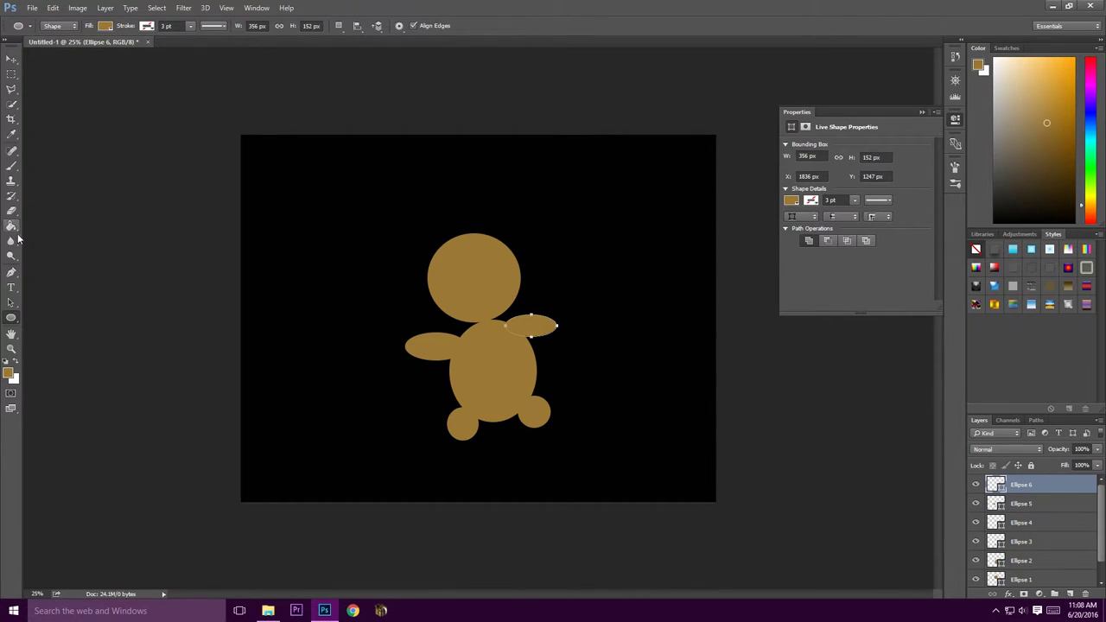
Rasterize the ellipse shapes and merge all six ellipse layers into one.
{"action": "right_click", "coordinate": [12, 166]}
{"action": "left_click", "coordinate": [52, 164]}
{"action": "left_click", "coordinate": [573, 240]}
{"action": "left_click", "coordinate": [534, 224]}
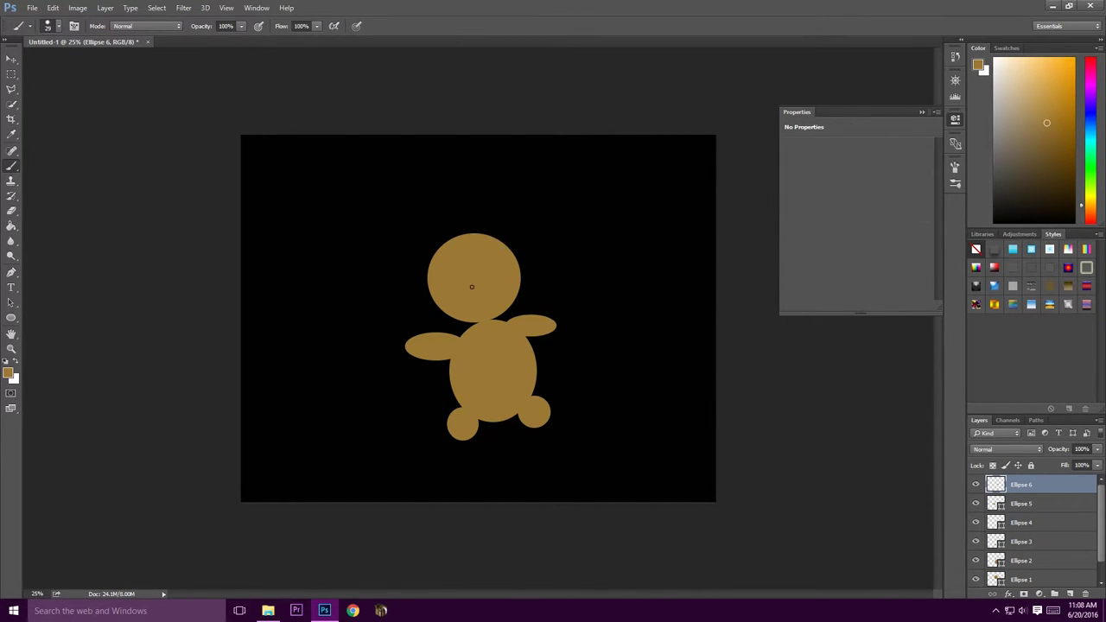
{"action": "left_click", "coordinate": [1022, 579], "text": "shift"}
{"action": "right_click", "coordinate": [1037, 562]}
{"action": "left_click", "coordinate": [977, 423]}
With a 150 px gold brush, blend the arm and leg joints into the body.
{"action": "left_click_drag", "start_coordinate": [347, 278], "coordinate": [436, 303]}
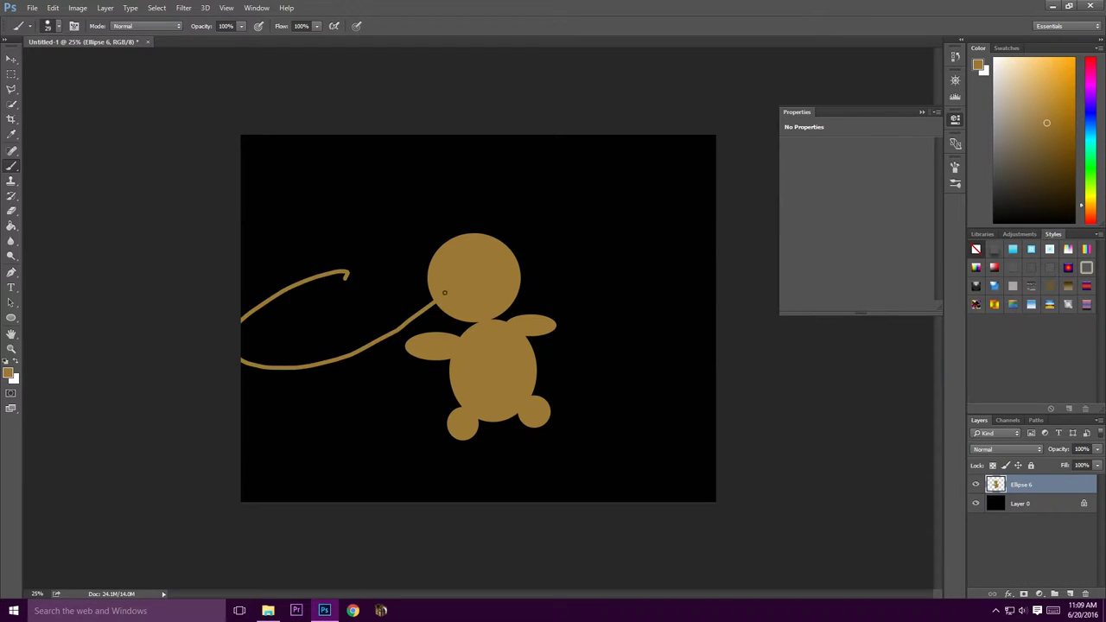
{"action": "key", "text": "ctrl+z"}
{"action": "left_click", "coordinate": [955, 143]}
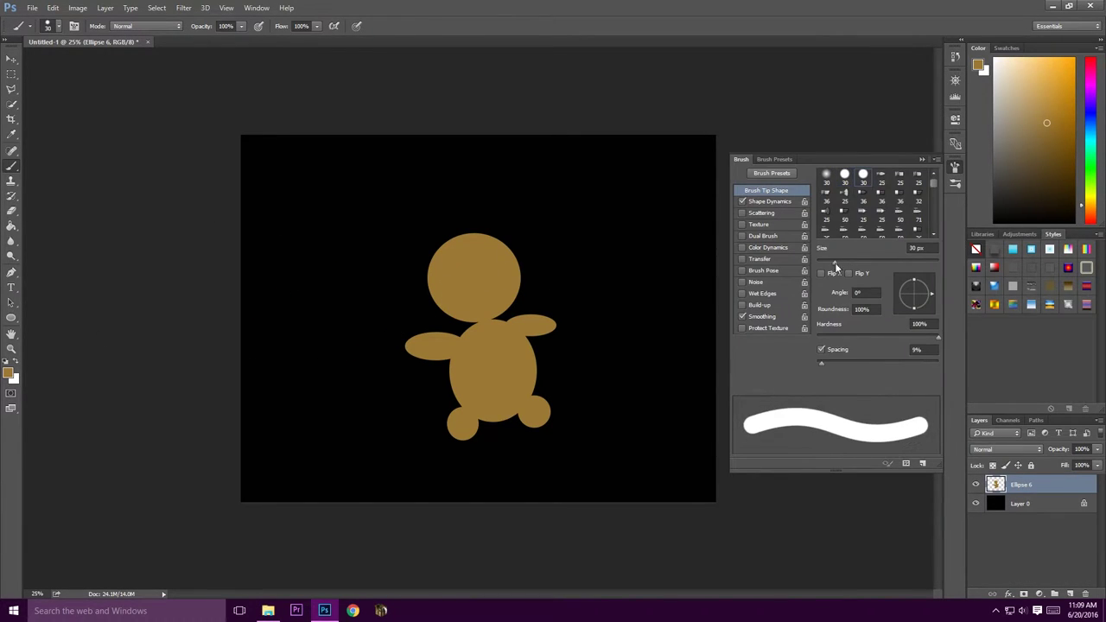
{"action": "left_click_drag", "start_coordinate": [835, 262], "coordinate": [893, 262]}
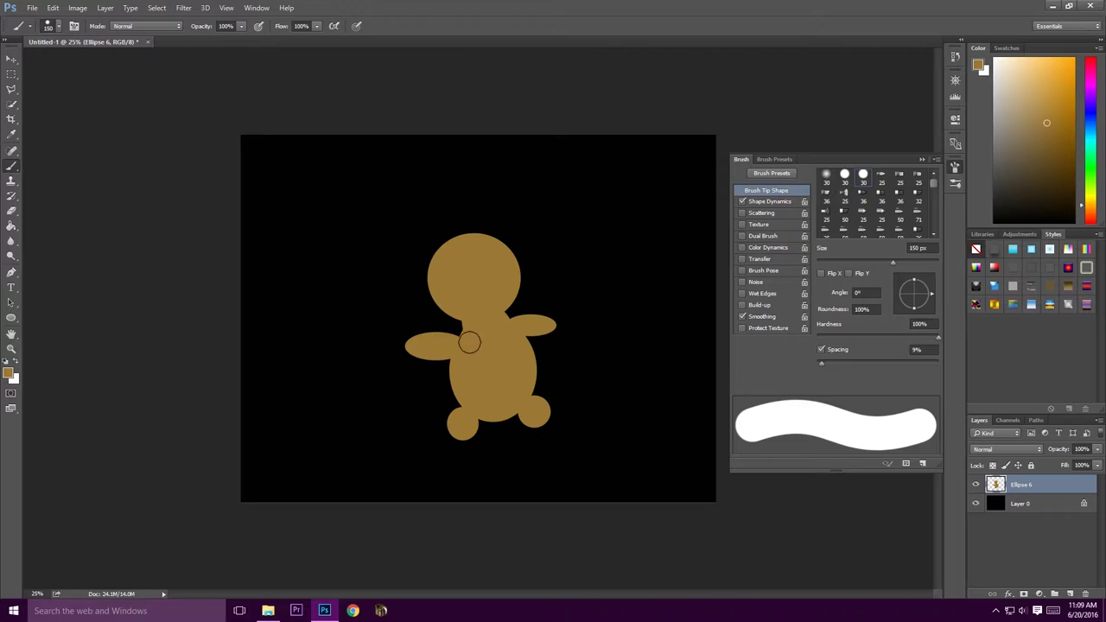
{"action": "left_click_drag", "start_coordinate": [470, 342], "coordinate": [535, 330]}
{"action": "left_click_drag", "start_coordinate": [432, 342], "coordinate": [428, 347]}
{"action": "left_click_drag", "start_coordinate": [463, 413], "coordinate": [543, 406]}
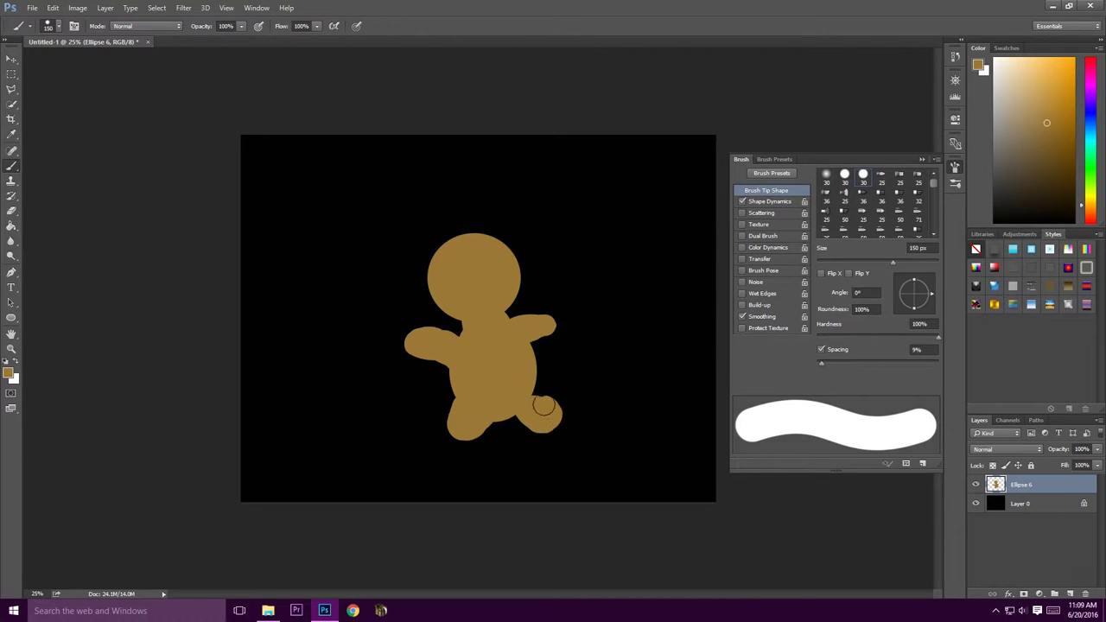
{"action": "left_click_drag", "start_coordinate": [511, 340], "coordinate": [526, 341]}
{"action": "left_click_drag", "start_coordinate": [432, 333], "coordinate": [459, 368]}
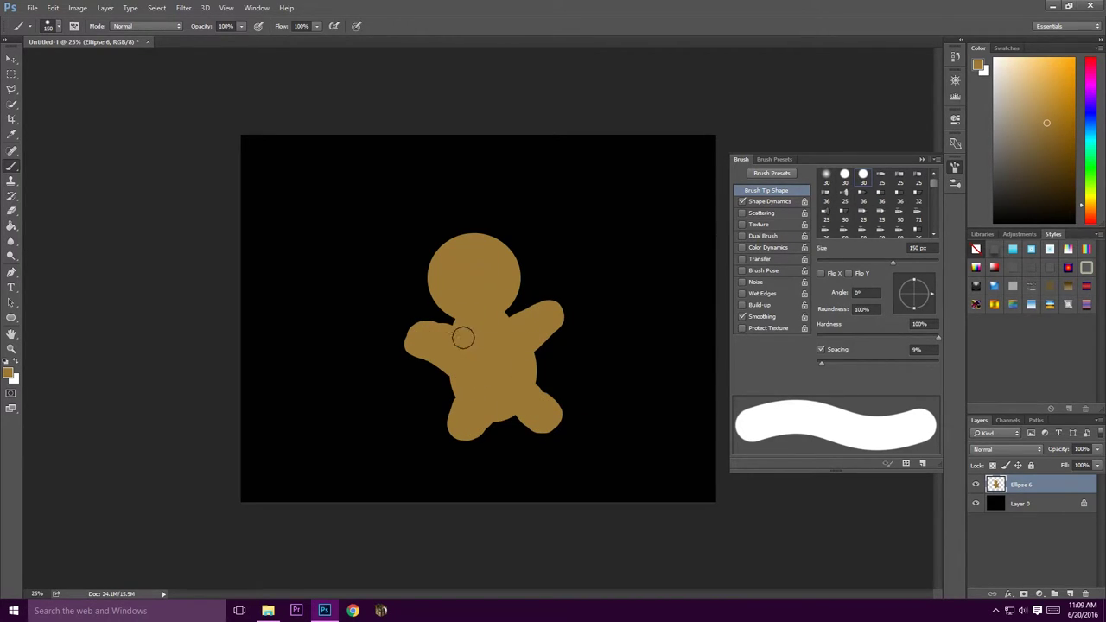
Paint round gold ears on top of the head and round out the left arm.
{"action": "mouse_move", "coordinate": [432, 255]}
{"action": "left_mouse_down"}
{"action": "mouse_move", "coordinate": [439, 247]}
{"action": "mouse_move", "coordinate": [421, 266]}
{"action": "left_mouse_up"}
{"action": "key", "text": "ctrl+z"}
{"action": "left_click_drag", "start_coordinate": [493, 242], "coordinate": [517, 244]}
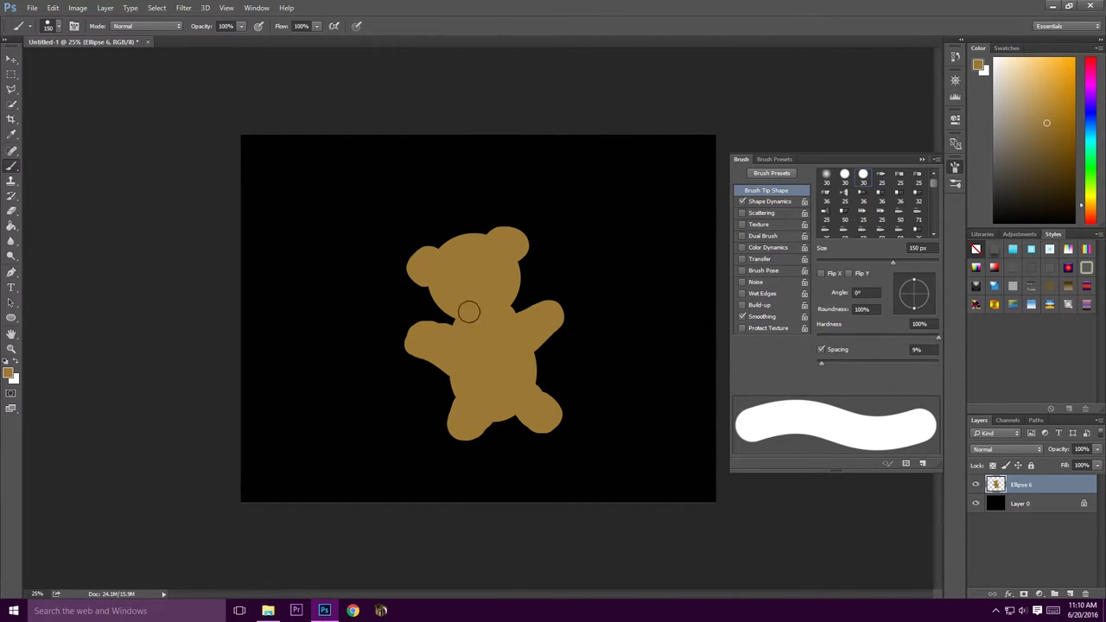
{"action": "left_click_drag", "start_coordinate": [423, 329], "coordinate": [413, 339]}
Paint the black eyes, then switch to gold with a 28 px brush.
{"action": "key", "text": "d"}
{"action": "mouse_move", "coordinate": [461, 296]}
{"action": "left_mouse_down"}
{"action": "mouse_move", "coordinate": [458, 281]}
{"action": "mouse_move", "coordinate": [494, 279]}
{"action": "left_mouse_up"}
{"action": "key", "text": "ctrl+z"}
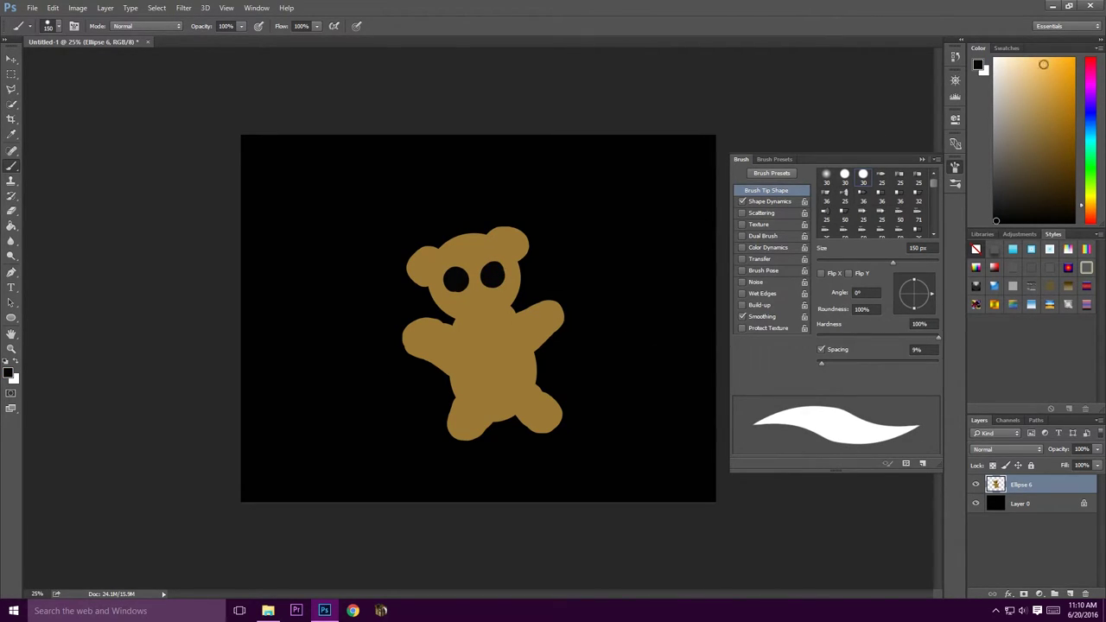
{"action": "key", "text": "x"}
{"action": "key", "text": "bracketleft"}
{"action": "key", "text": "bracketleft"}
{"action": "key", "text": "bracketleft"}
{"action": "key", "text": "bracketleft"}
{"action": "key", "text": "bracketleft"}
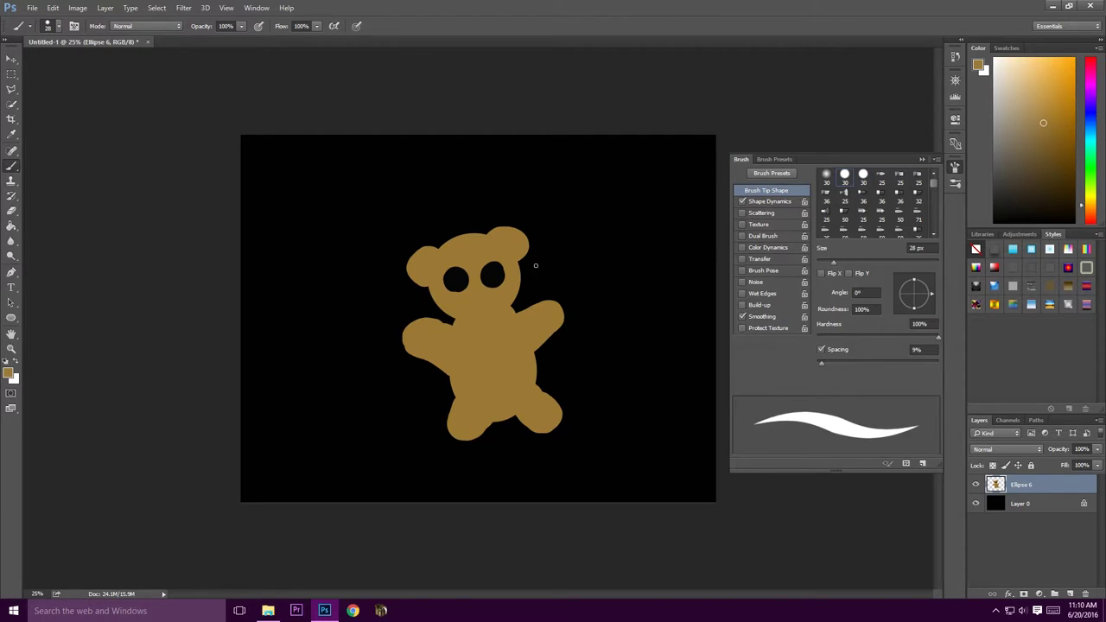
Dab small gold dots into the left and right eyes.
{"action": "right_click", "coordinate": [451, 276]}
{"action": "key", "text": "Escape"}
{"action": "left_click", "coordinate": [452, 278]}
{"action": "left_click", "coordinate": [454, 276]}
{"action": "left_click", "coordinate": [491, 272]}
{"action": "left_click", "coordinate": [494, 273]}
Paint a cream belly patch and enlarge it with a lighter tan.
{"action": "left_click", "coordinate": [1009, 72]}
{"action": "left_click_drag", "start_coordinate": [832, 262], "coordinate": [871, 262]}
{"action": "mouse_move", "coordinate": [496, 329]}
{"action": "left_mouse_down"}
{"action": "mouse_move", "coordinate": [485, 349]}
{"action": "mouse_move", "coordinate": [494, 383]}
{"action": "left_mouse_up"}
{"action": "left_click", "coordinate": [1032, 72]}
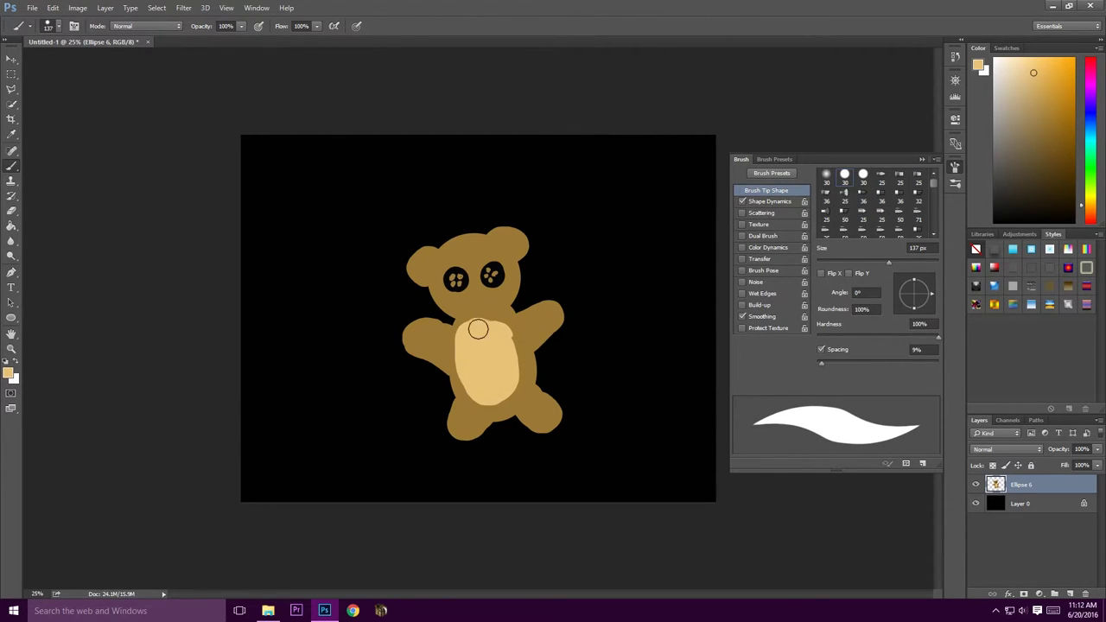
{"action": "left_click_drag", "start_coordinate": [478, 329], "coordinate": [516, 393]}
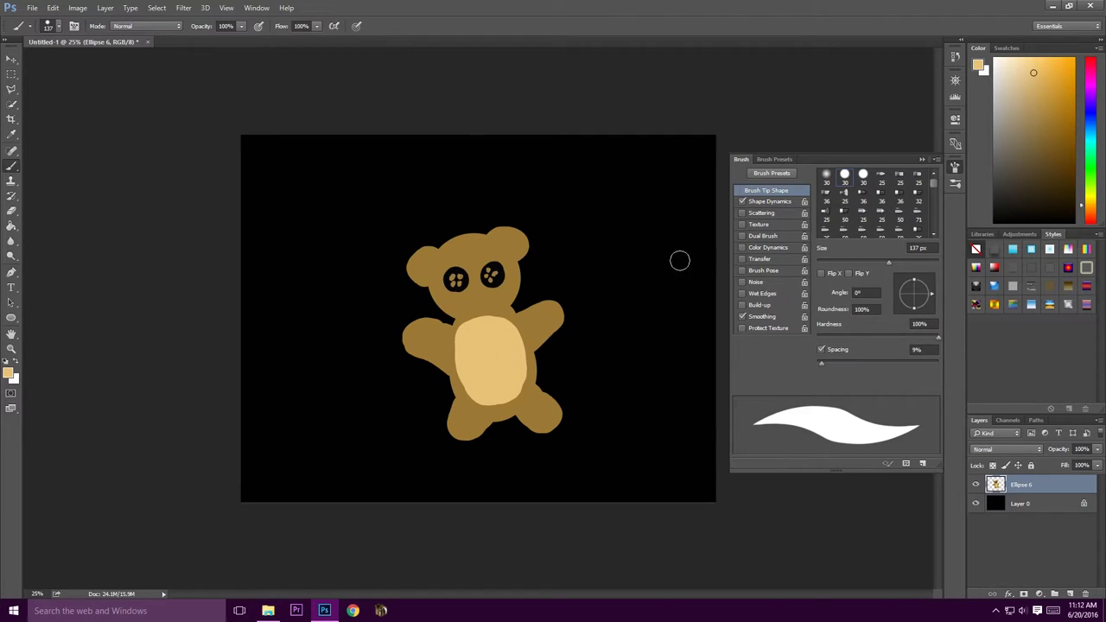
Draw dark claw lines on a paw with a 10 px black brush.
{"action": "key", "text": "d"}
{"action": "key", "text": "bracketleft"}
{"action": "key", "text": "bracketleft"}
{"action": "key", "text": "bracketleft"}
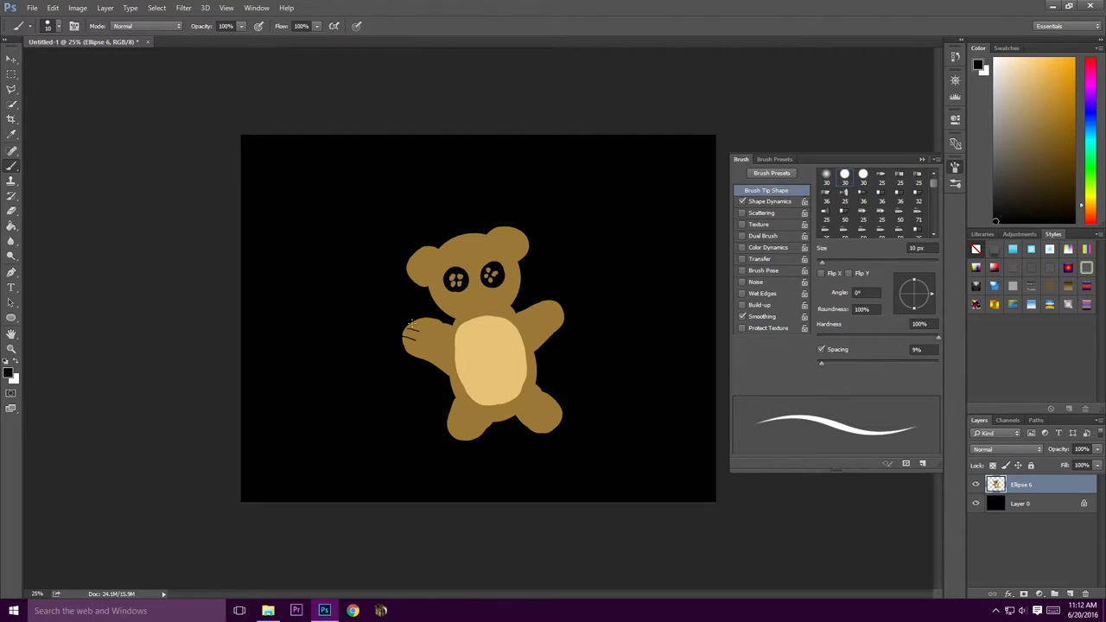
{"action": "left_click_drag", "start_coordinate": [558, 307], "coordinate": [548, 312]}
Paint a dark brown nose between the eyes with a 47 px brush.
{"action": "left_click", "coordinate": [8, 374]}
{"action": "left_click", "coordinate": [672, 149]}
{"action": "key", "text": "bracketright"}
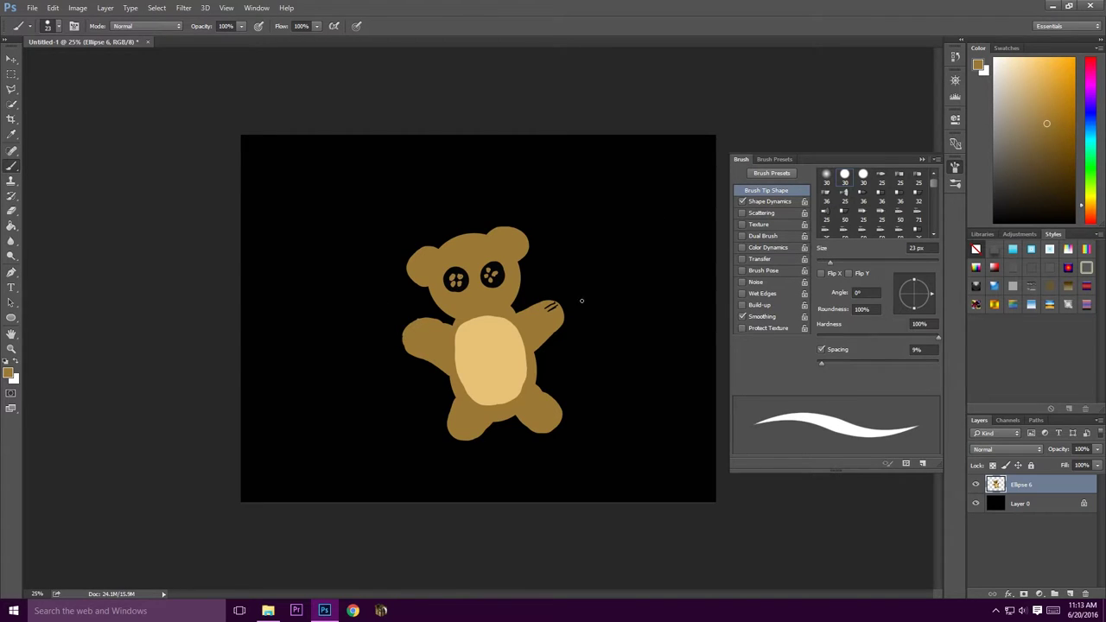
{"action": "key", "text": "bracketright"}
{"action": "key", "text": "bracketright"}
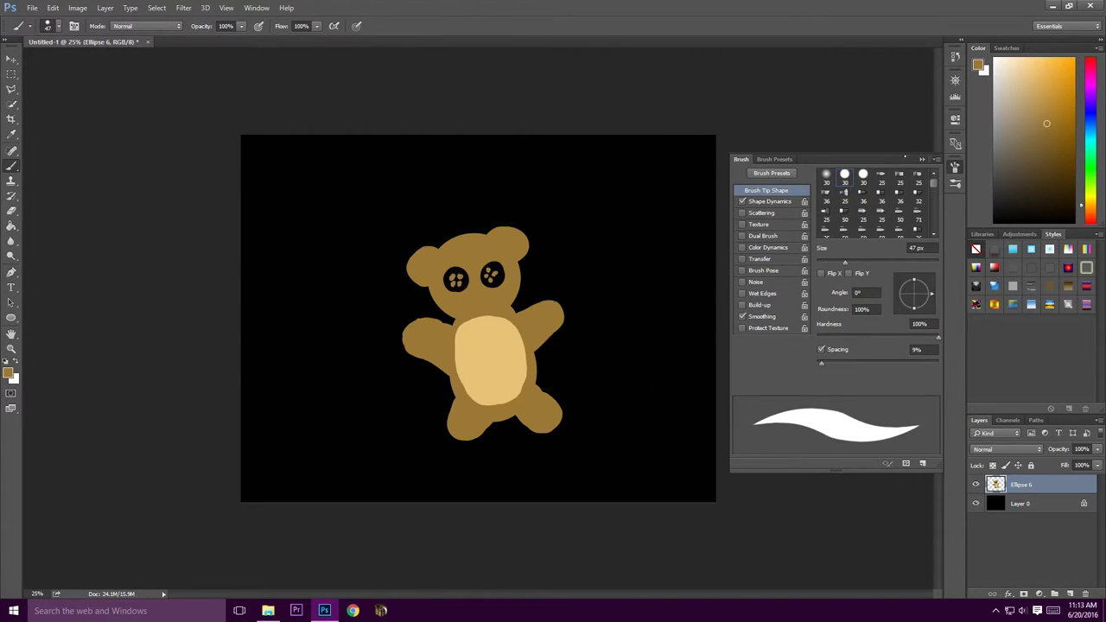
{"action": "left_click", "coordinate": [1090, 75]}
{"action": "left_click", "coordinate": [1049, 69]}
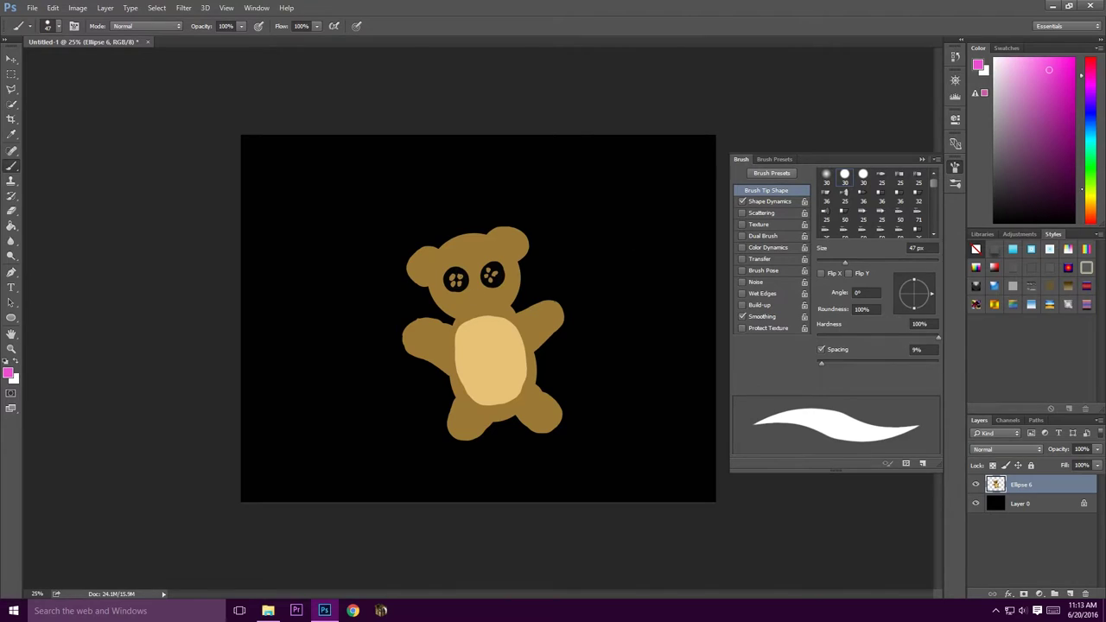
{"action": "left_click", "coordinate": [471, 298], "text": "alt"}
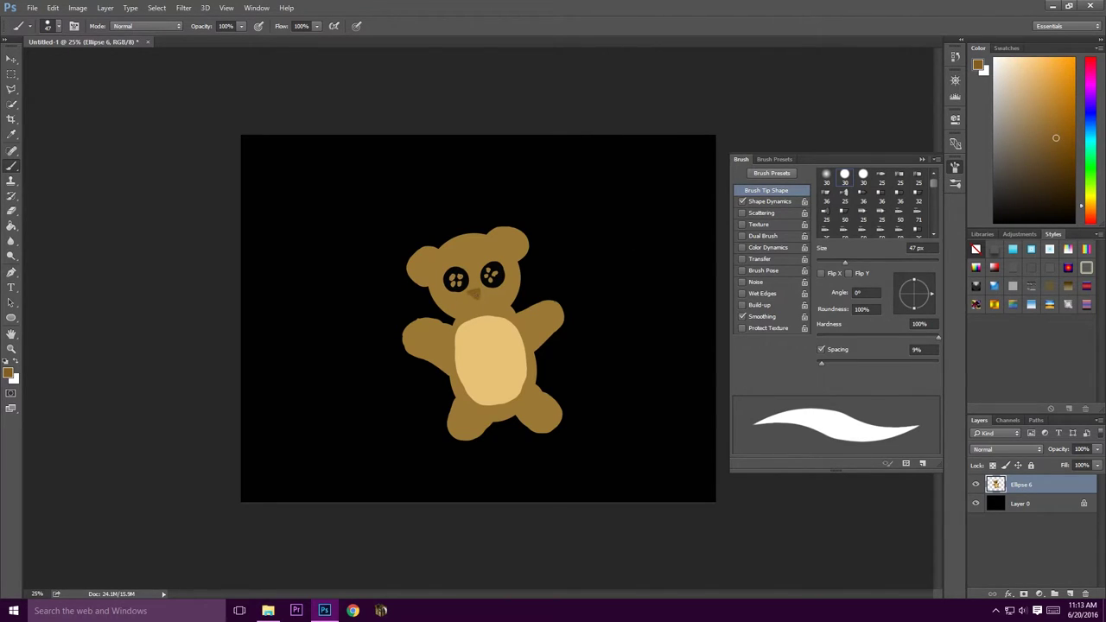
{"action": "left_click", "coordinate": [471, 294], "text": "alt"}
Paint light tan patches inside both ears.
{"action": "left_click", "coordinate": [1022, 66]}
{"action": "left_click_drag", "start_coordinate": [498, 240], "coordinate": [502, 242]}
{"action": "left_click_drag", "start_coordinate": [431, 258], "coordinate": [427, 263]}
Shade the left arm, head outline, belly edge and leg with progressively darker browns.
{"action": "left_click", "coordinate": [554, 337], "text": "alt"}
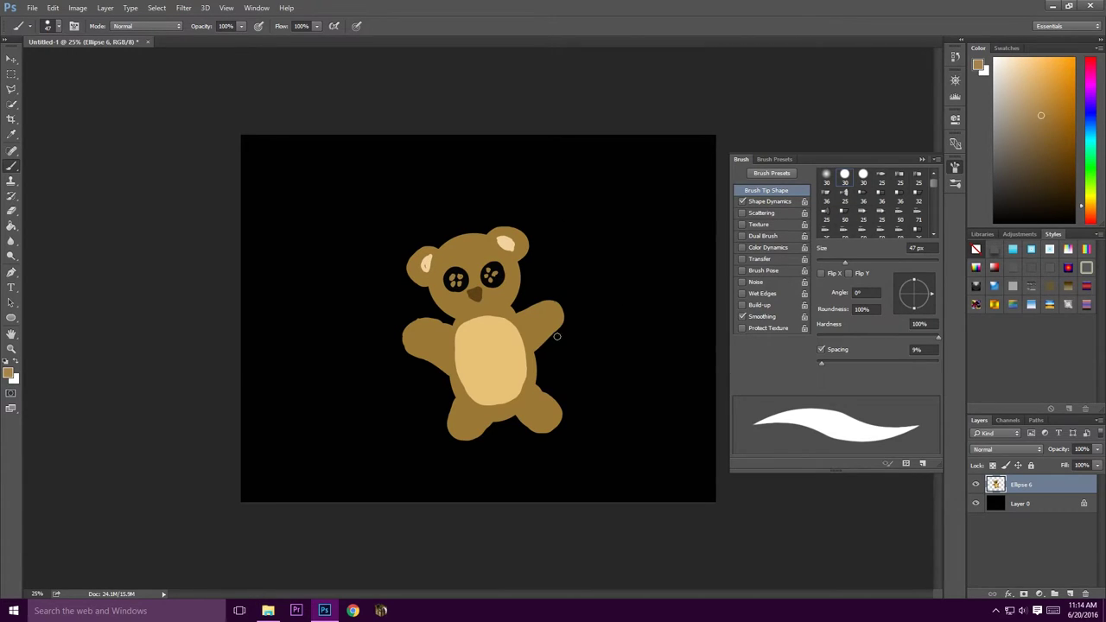
{"action": "mouse_move", "coordinate": [451, 325]}
{"action": "left_mouse_down"}
{"action": "mouse_move", "coordinate": [406, 332]}
{"action": "mouse_move", "coordinate": [408, 350]}
{"action": "left_mouse_up"}
{"action": "mouse_move", "coordinate": [436, 253]}
{"action": "left_mouse_down"}
{"action": "mouse_move", "coordinate": [471, 234]}
{"action": "mouse_move", "coordinate": [412, 266]}
{"action": "left_mouse_up"}
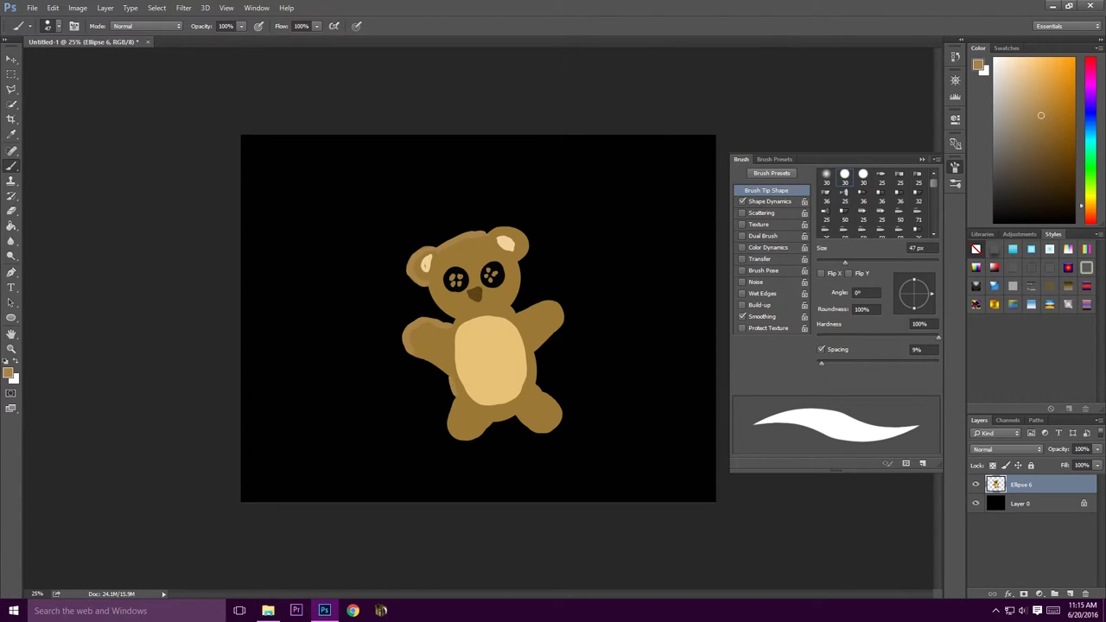
{"action": "left_click", "coordinate": [543, 365], "text": "alt"}
{"action": "mouse_move", "coordinate": [534, 387]}
{"action": "left_mouse_down"}
{"action": "mouse_move", "coordinate": [534, 351]}
{"action": "mouse_move", "coordinate": [536, 387]}
{"action": "mouse_move", "coordinate": [558, 420]}
{"action": "mouse_move", "coordinate": [534, 343]}
{"action": "left_mouse_up"}
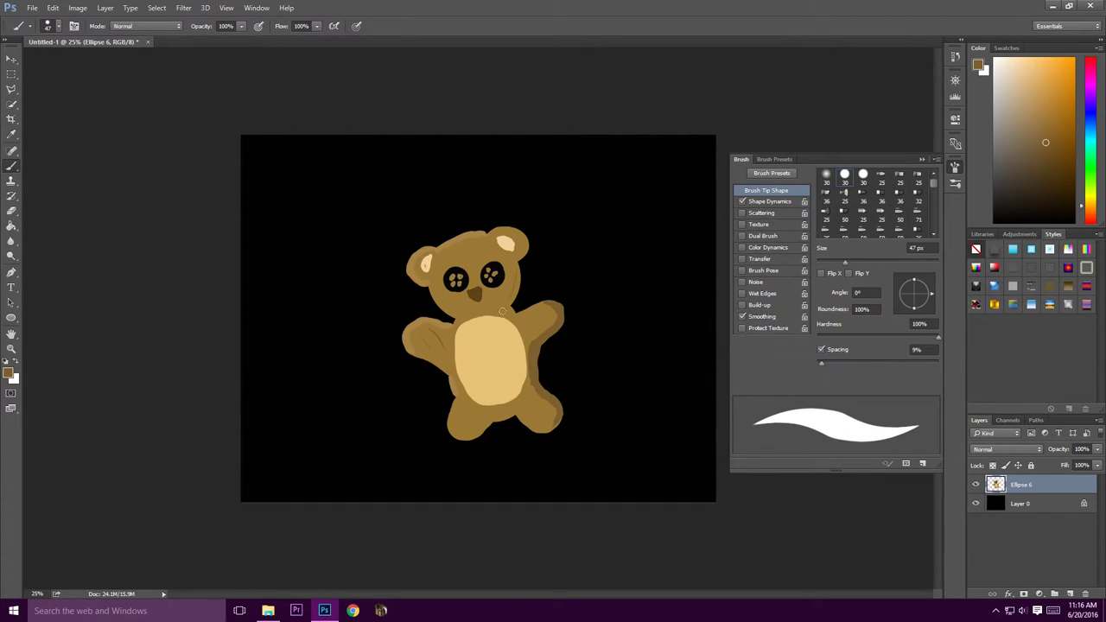
{"action": "left_click", "coordinate": [531, 339], "text": "alt"}
{"action": "mouse_move", "coordinate": [533, 337]}
{"action": "left_mouse_down"}
{"action": "mouse_move", "coordinate": [530, 374]}
{"action": "mouse_move", "coordinate": [553, 406]}
{"action": "left_mouse_up"}
Paint a soft white puff near the bear's shoulder with a soft round brush.
{"action": "left_click", "coordinate": [826, 177]}
{"action": "key", "text": "x"}
{"action": "left_click_drag", "start_coordinate": [508, 317], "coordinate": [531, 308]}
Draw a dark brown stitched leg seam and outline a diamond arm patch with a 30 px hard brush.
{"action": "left_click", "coordinate": [861, 174]}
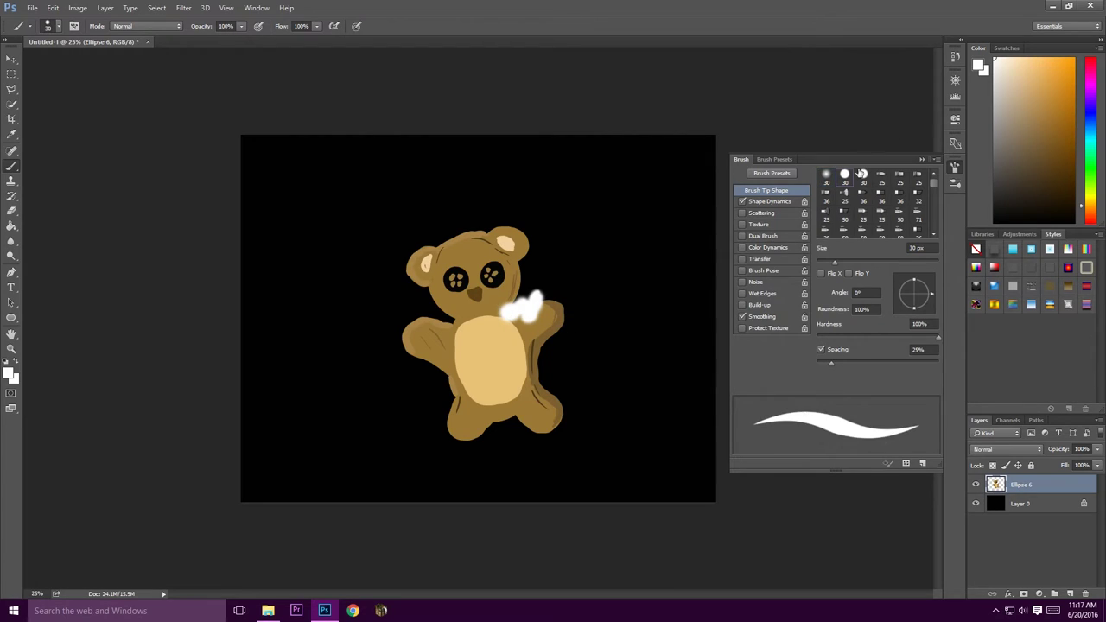
{"action": "left_click", "coordinate": [499, 310], "text": "alt"}
{"action": "left_click", "coordinate": [498, 314], "text": "alt"}
{"action": "left_click_drag", "start_coordinate": [456, 403], "coordinate": [490, 415]}
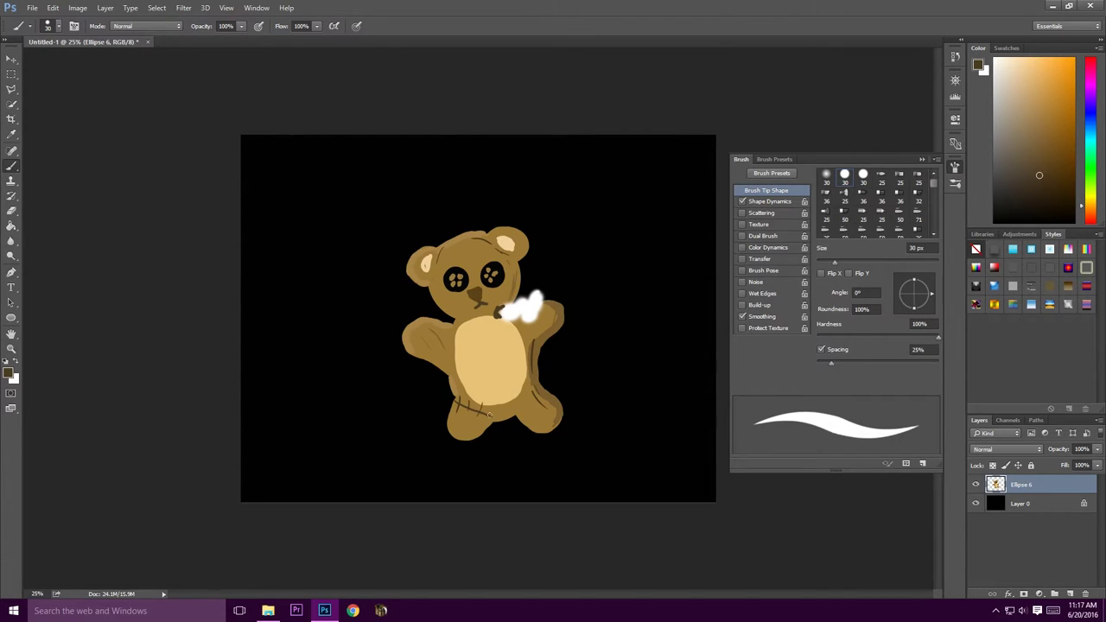
{"action": "left_click", "coordinate": [1064, 179]}
{"action": "mouse_move", "coordinate": [429, 327]}
{"action": "left_mouse_down"}
{"action": "mouse_move", "coordinate": [416, 339]}
{"action": "mouse_move", "coordinate": [433, 330]}
{"action": "left_mouse_up"}
Fill the diamond patch on the left arm bright magenta using the Paint Bucket.
{"action": "left_click", "coordinate": [1091, 84]}
{"action": "key", "text": "g"}
{"action": "left_click", "coordinate": [429, 338]}
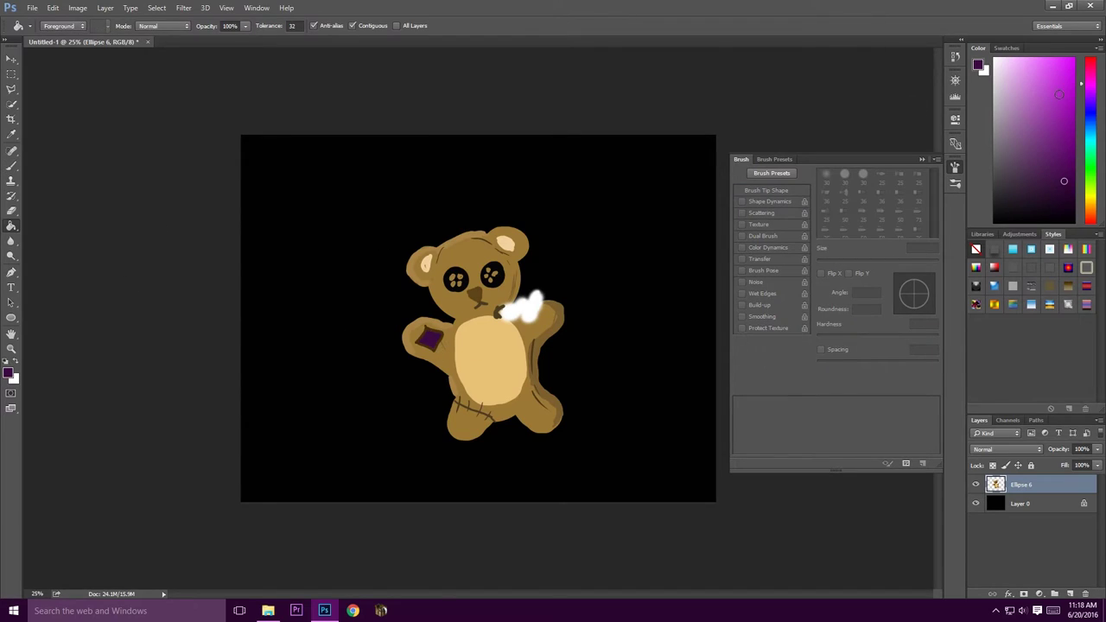
{"action": "left_click", "coordinate": [440, 347]}
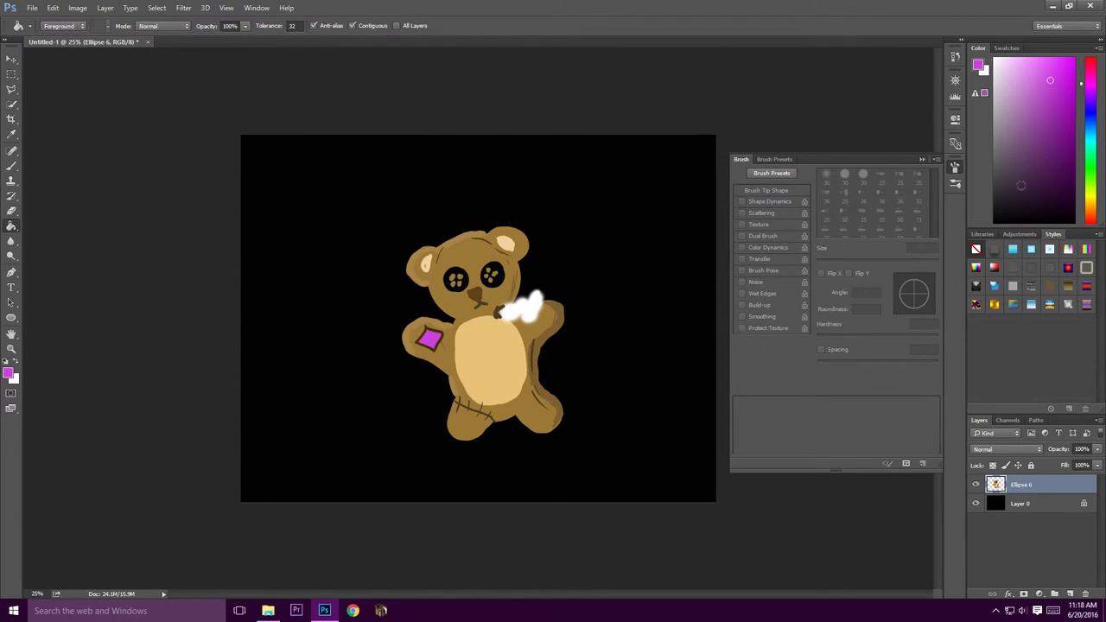
{"action": "key", "text": "d"}
{"action": "key", "text": "b"}
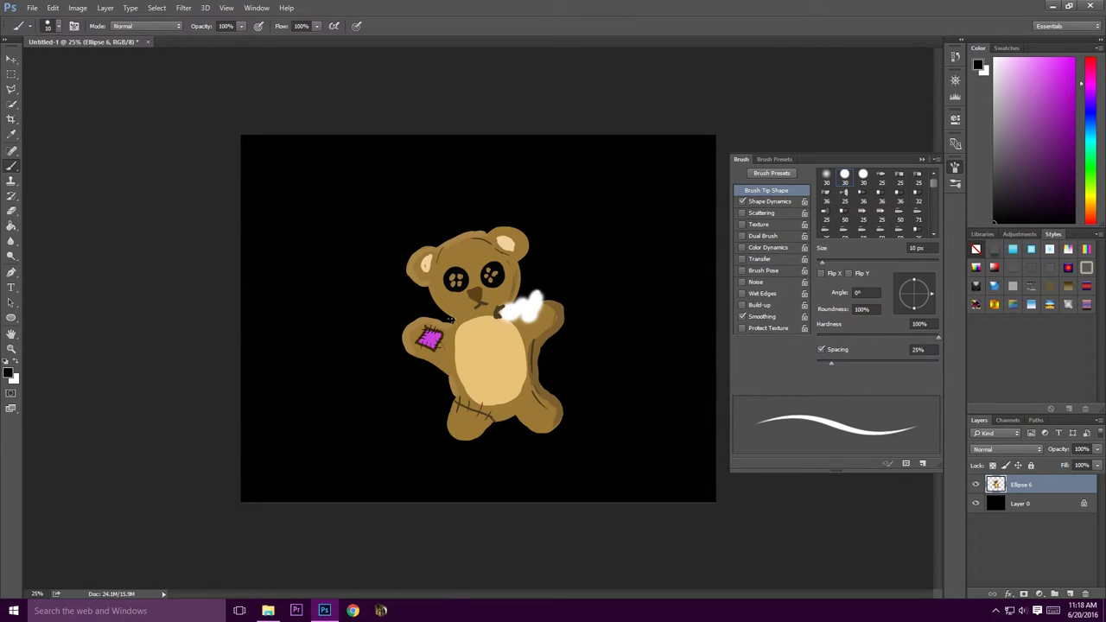
Draw a thin black seam line down the middle of the cream belly.
{"action": "right_click", "coordinate": [431, 342]}
{"action": "key", "text": "Escape"}
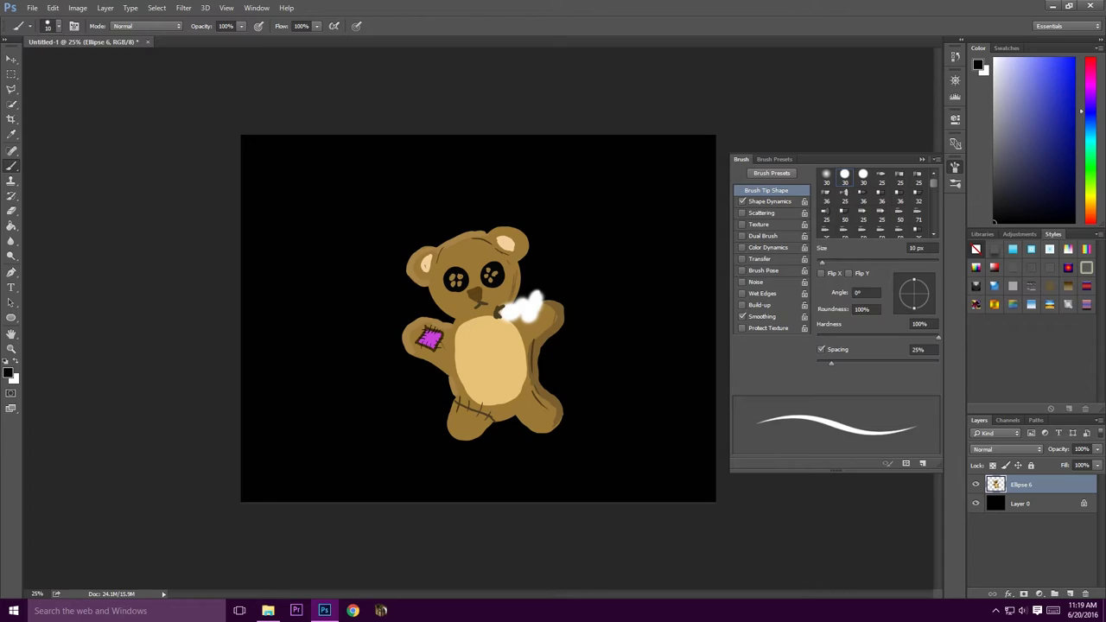
{"action": "left_click_drag", "start_coordinate": [492, 344], "coordinate": [487, 379]}
{"action": "left_click", "coordinate": [1091, 204]}
{"action": "left_click", "coordinate": [1033, 118]}
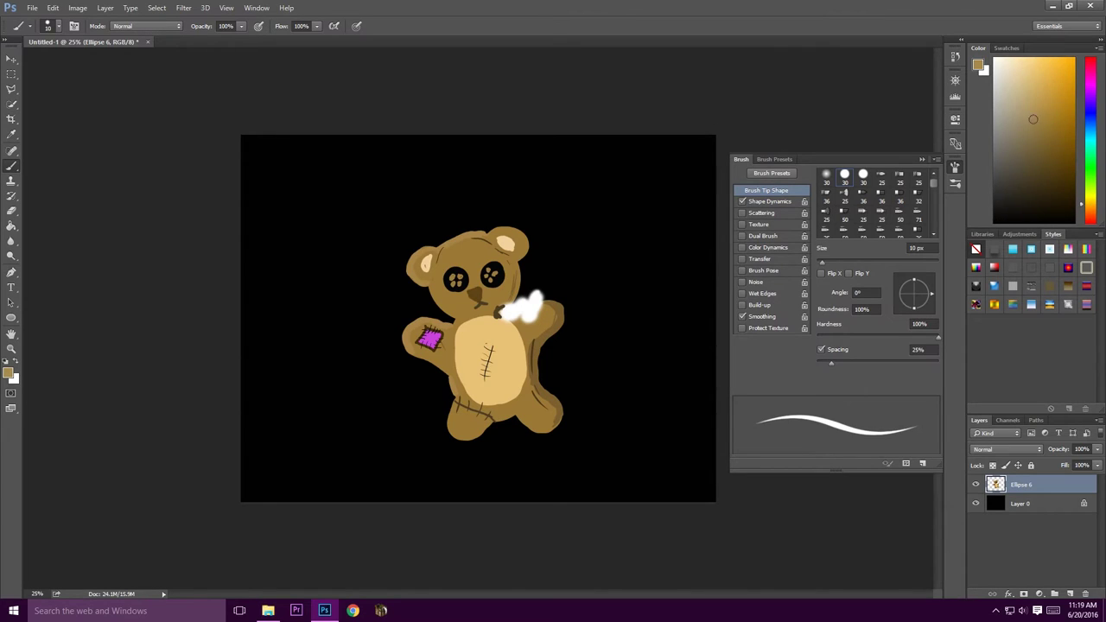
{"action": "key", "text": "ctrl+plus"}
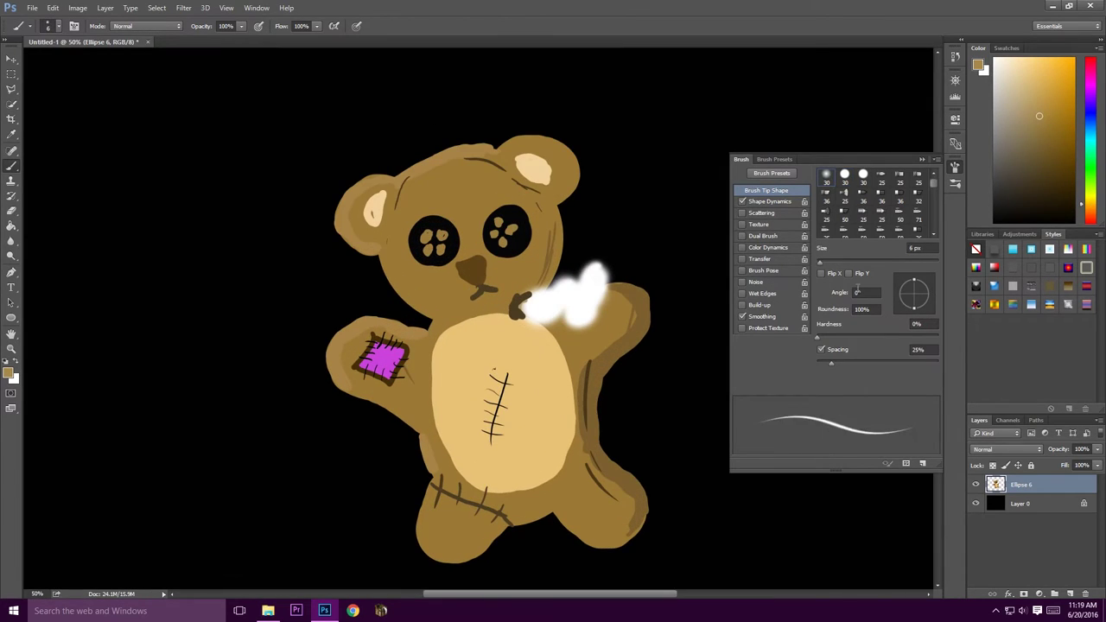
Flick thin fur strokes beside the head with a softer brush, later enlarged to 10 px.
{"action": "left_click", "coordinate": [1046, 128]}
{"action": "mouse_move", "coordinate": [402, 288]}
{"action": "left_mouse_down"}
{"action": "mouse_move", "coordinate": [394, 312]}
{"action": "mouse_move", "coordinate": [411, 317]}
{"action": "left_mouse_up"}
{"action": "left_click_drag", "start_coordinate": [386, 277], "coordinate": [387, 299]}
{"action": "left_click_drag", "start_coordinate": [381, 263], "coordinate": [381, 297]}
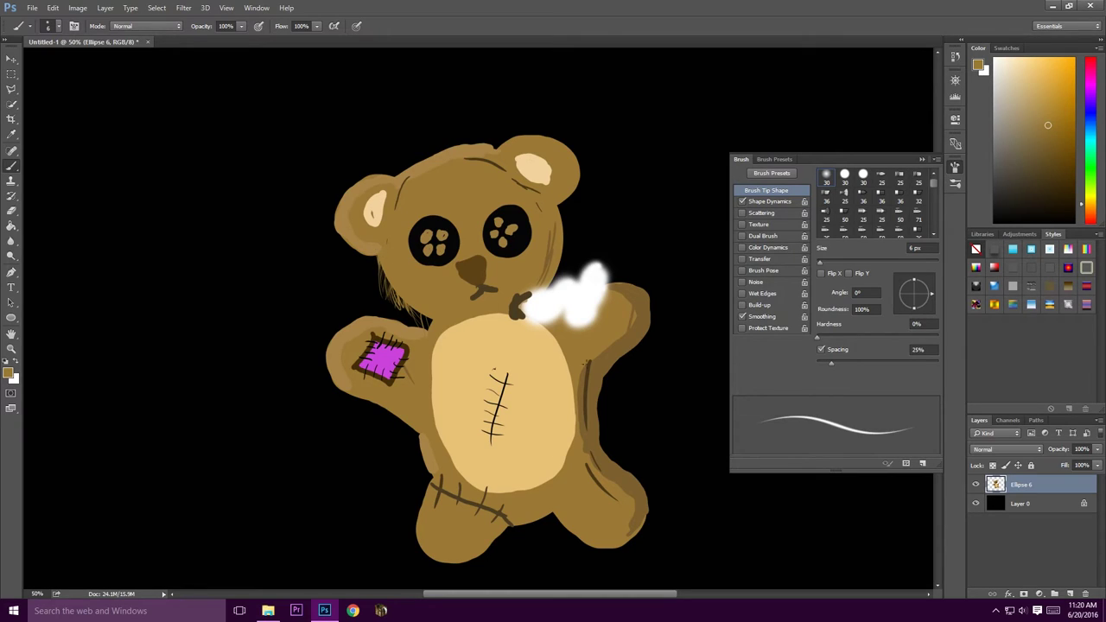
{"action": "key", "text": "bracketright"}
{"action": "key", "text": "bracketright"}
{"action": "key", "text": "bracketright"}
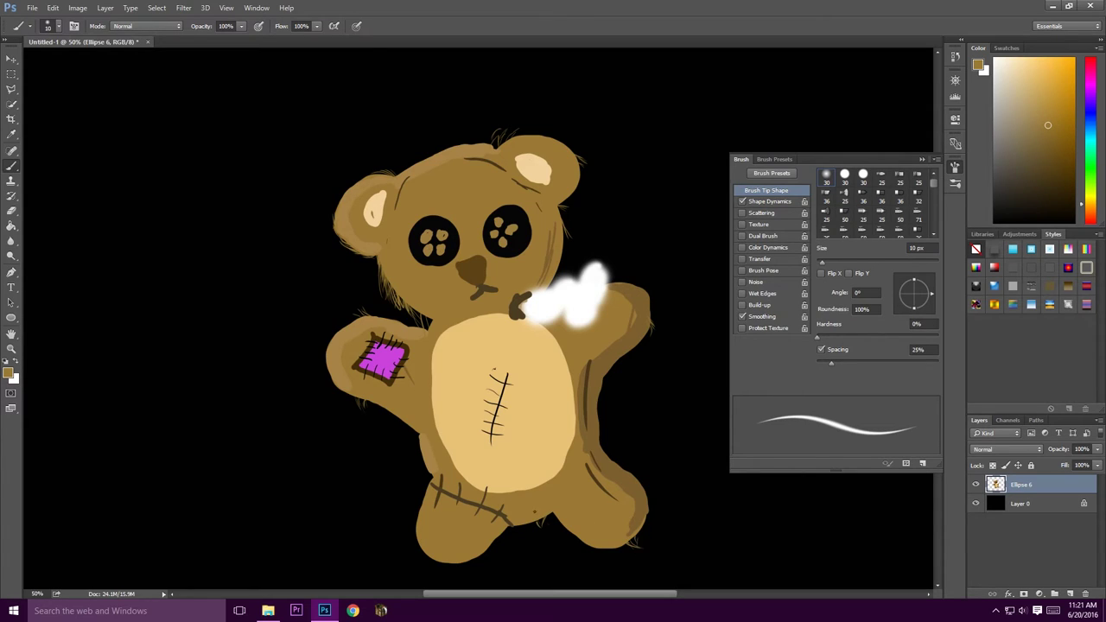
{"action": "key", "text": "i"}
{"action": "left_click", "coordinate": [9, 373]}
{"action": "left_click_drag", "start_coordinate": [601, 86], "coordinate": [610, 61]}
{"action": "left_click", "coordinate": [562, 181]}
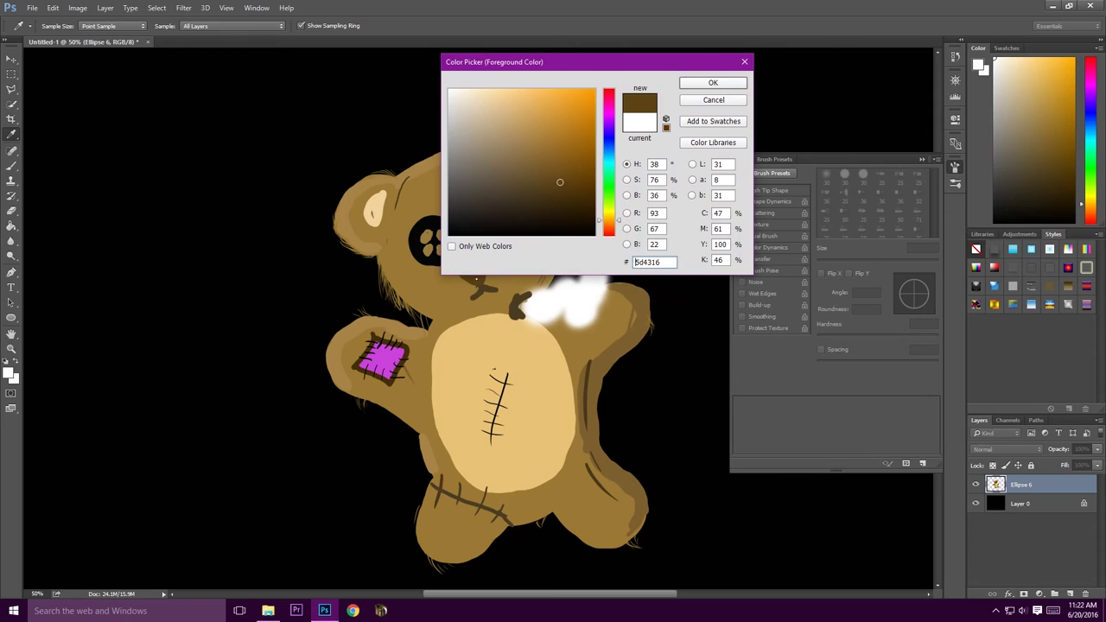
{"action": "left_click", "coordinate": [712, 77]}
{"action": "key", "text": "b"}
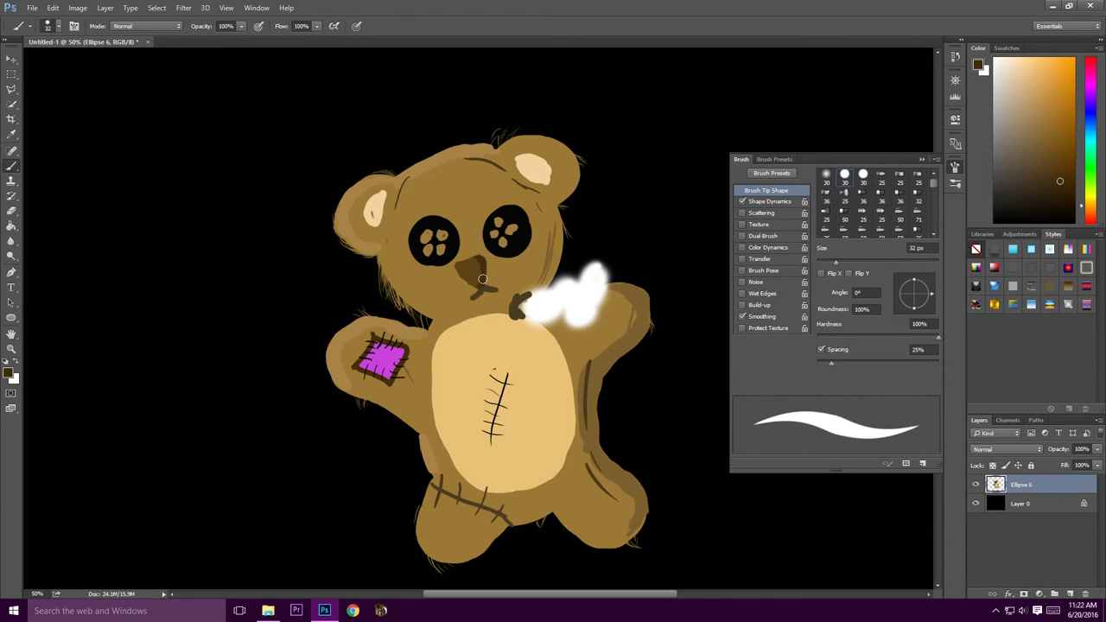
{"action": "left_click", "coordinate": [995, 60]}
{"action": "left_click_drag", "start_coordinate": [465, 261], "coordinate": [459, 269]}
{"action": "left_click", "coordinate": [826, 177]}
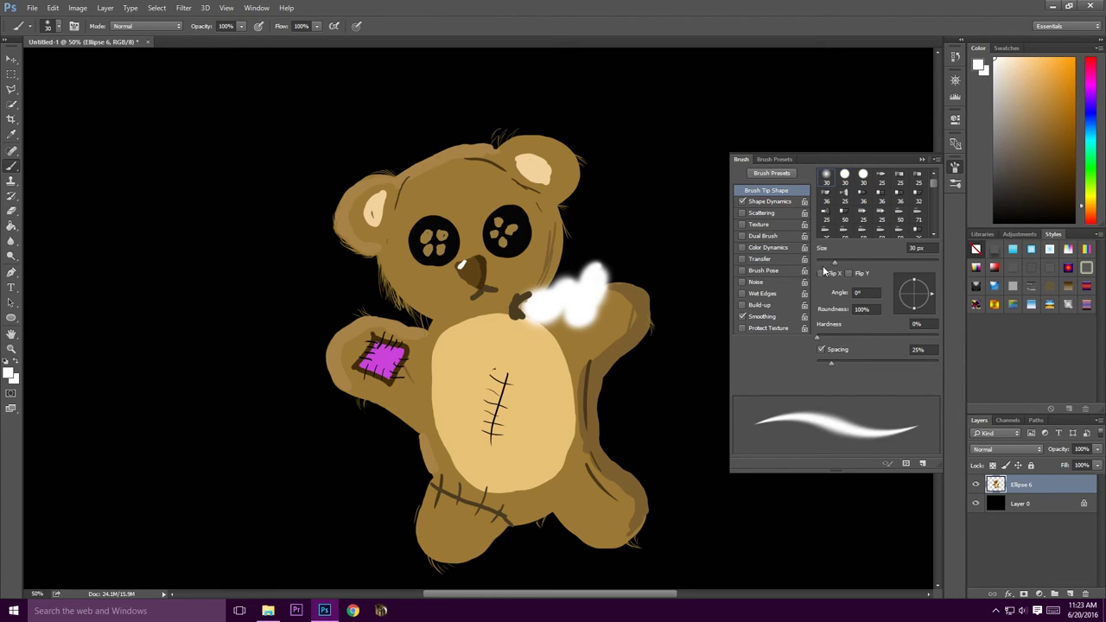
{"action": "key", "text": "shift+period"}
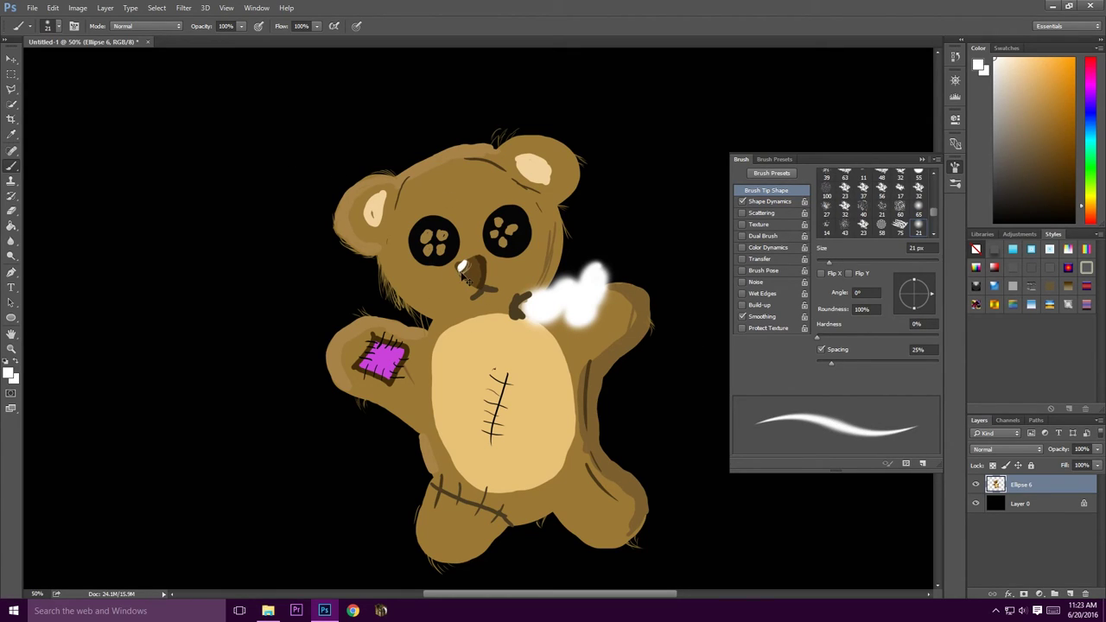
{"action": "left_click", "coordinate": [461, 268], "text": "alt"}
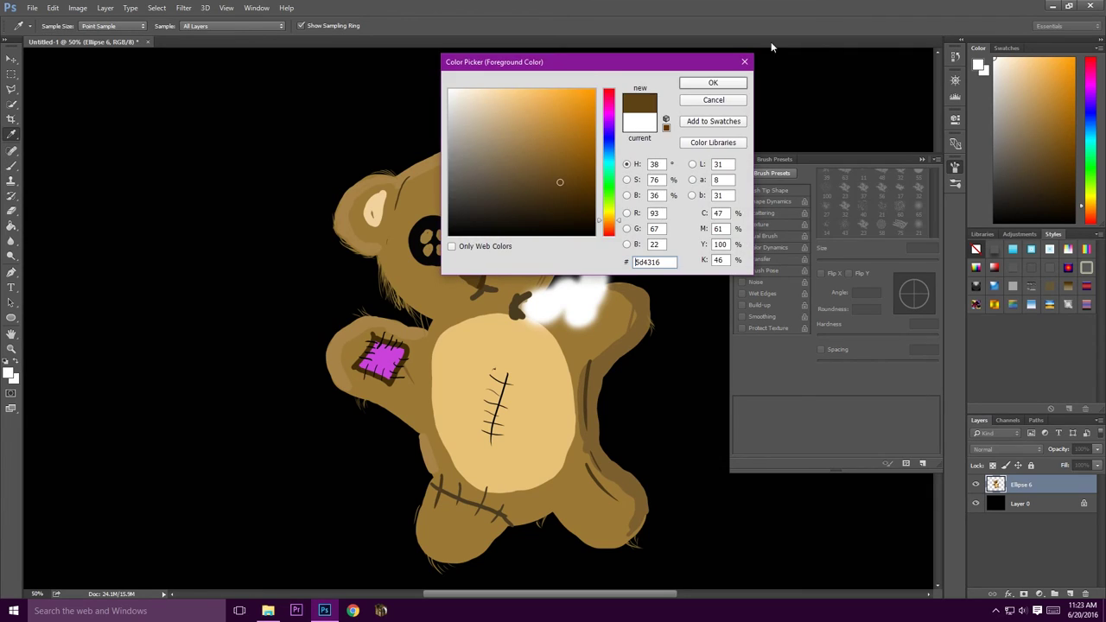
{"action": "key", "text": "x"}
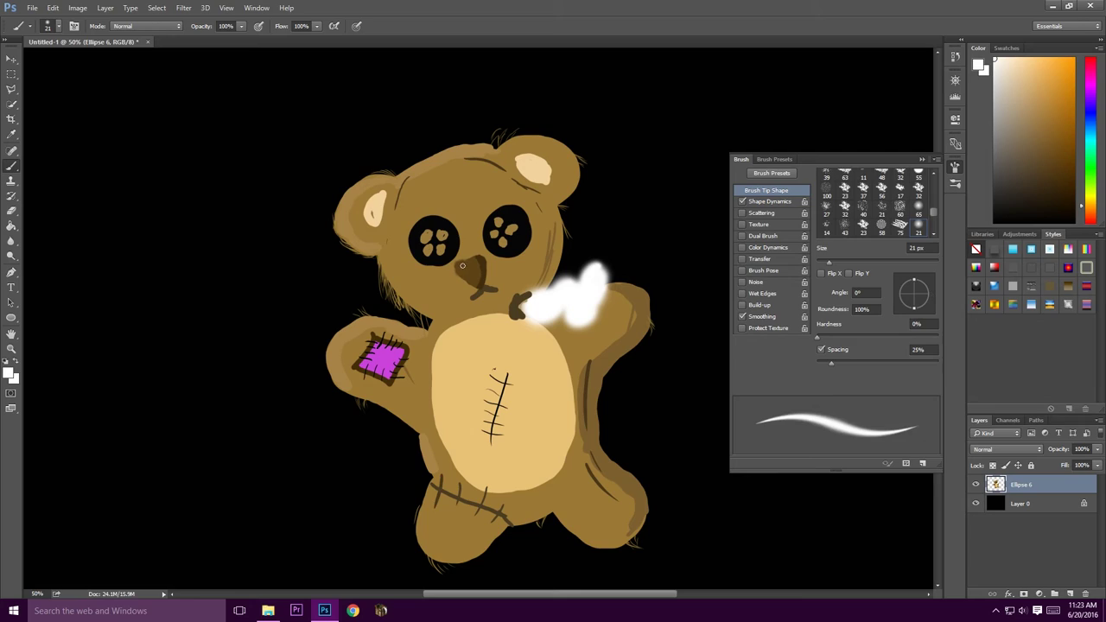
{"action": "key", "text": "x"}
{"action": "scroll", "coordinate": [864, 203], "scroll_direction": "up", "scroll_amount": 10}
{"action": "left_click", "coordinate": [845, 173]}
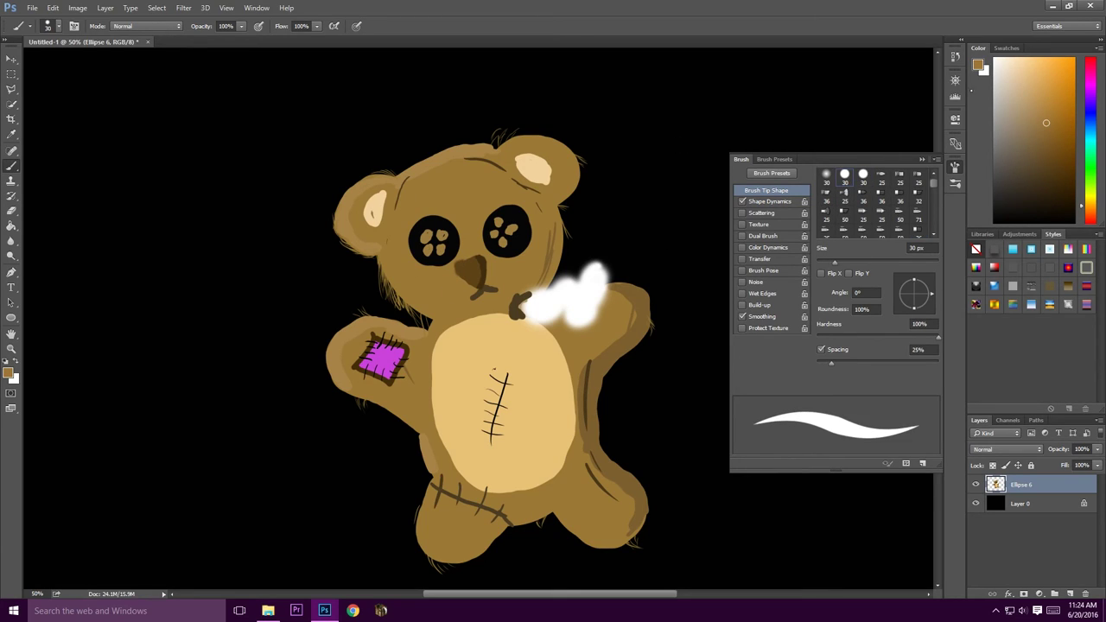
Enlarge the white puff with a soft 65 px white brush and shade it light grey.
{"action": "left_click", "coordinate": [463, 268], "text": "alt"}
{"action": "left_click", "coordinate": [465, 190], "text": "alt"}
{"action": "key", "text": "x"}
{"action": "key", "text": "period"}
{"action": "mouse_move", "coordinate": [597, 275]}
{"action": "left_mouse_down"}
{"action": "mouse_move", "coordinate": [594, 317]}
{"action": "mouse_move", "coordinate": [558, 313]}
{"action": "mouse_move", "coordinate": [583, 311]}
{"action": "left_mouse_up"}
{"action": "left_click", "coordinate": [553, 309], "text": "alt"}
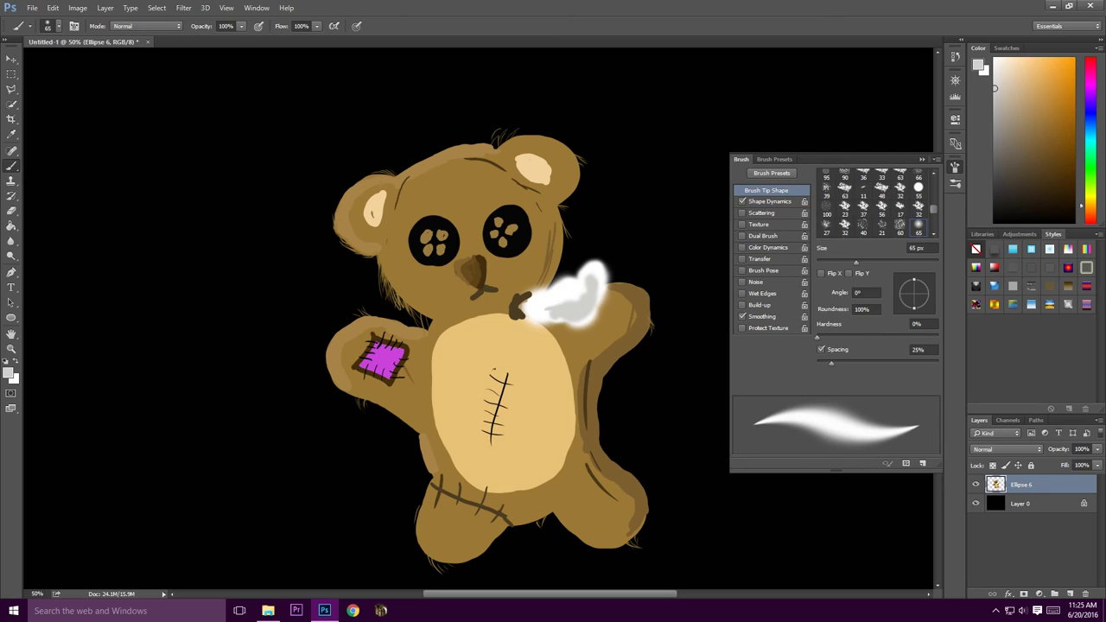
Switch to dark teal with a hard 20 px round brush and sketch a bottom-right signature.
{"action": "left_click", "coordinate": [1055, 164]}
{"action": "scroll", "coordinate": [873, 207], "scroll_direction": "up", "scroll_amount": 5}
{"action": "left_click", "coordinate": [845, 174]}
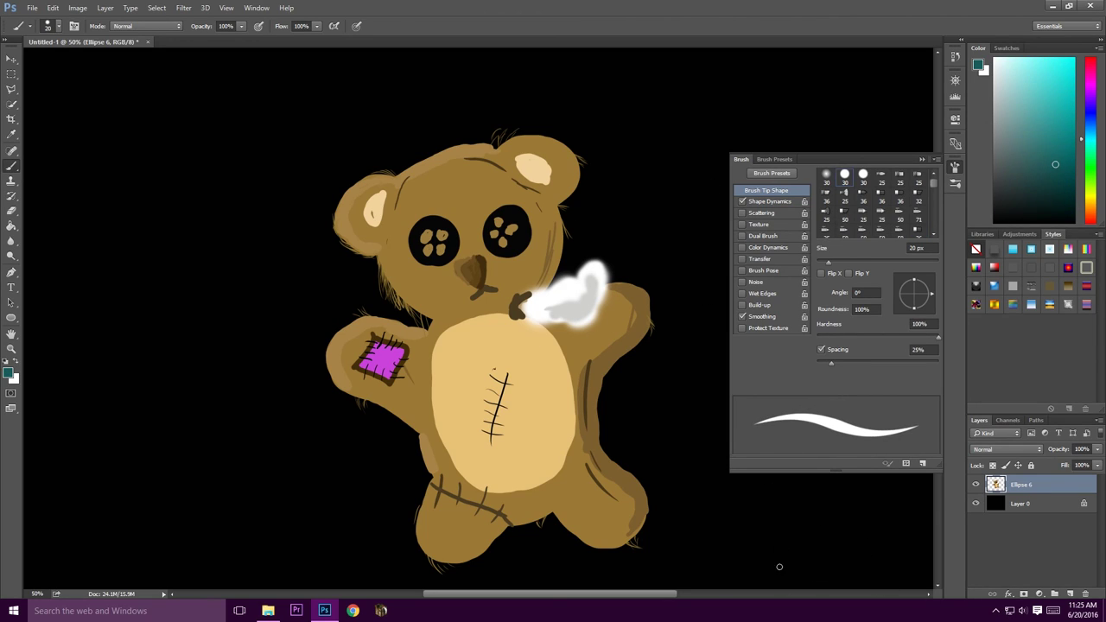
{"action": "left_click_drag", "start_coordinate": [778, 564], "coordinate": [903, 579]}
Redo the bottom-right teal signature, extending it with a small smiley.
{"action": "key", "text": "ctrl+z"}
{"action": "left_click_drag", "start_coordinate": [788, 553], "coordinate": [890, 577]}
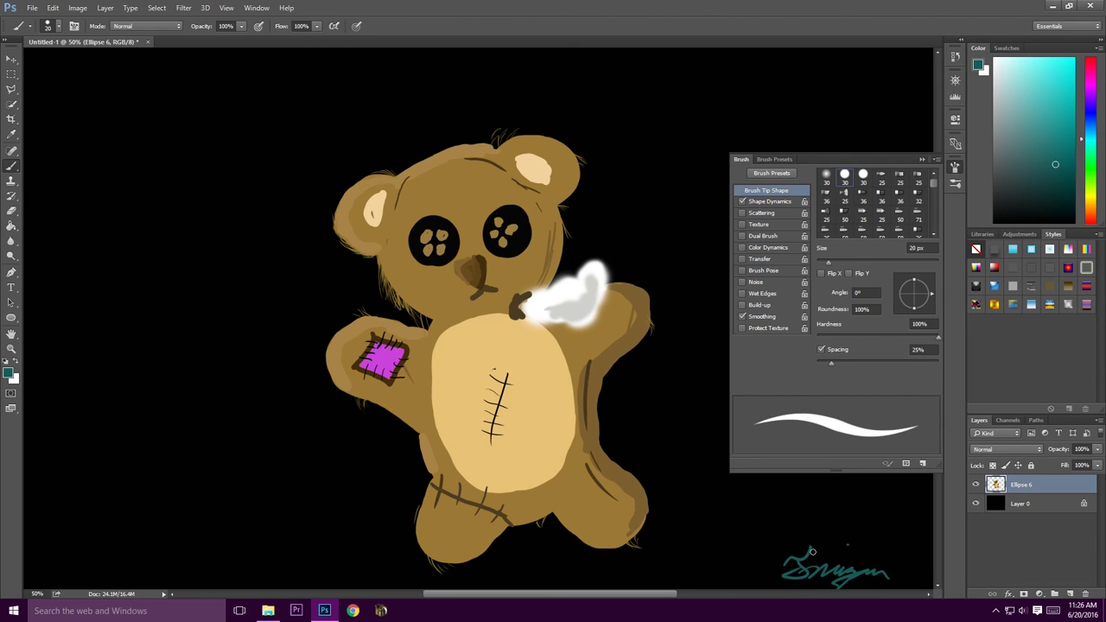
{"action": "left_click_drag", "start_coordinate": [894, 532], "coordinate": [895, 538]}
{"action": "left_click_drag", "start_coordinate": [912, 517], "coordinate": [912, 530]}
{"action": "left_click_drag", "start_coordinate": [887, 533], "coordinate": [912, 545]}
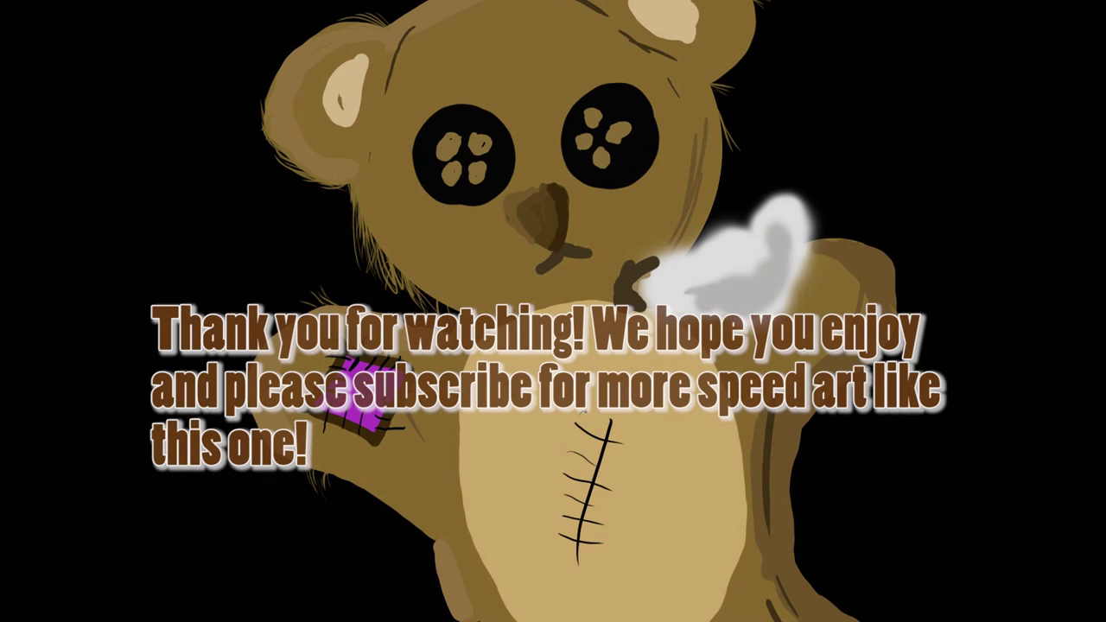